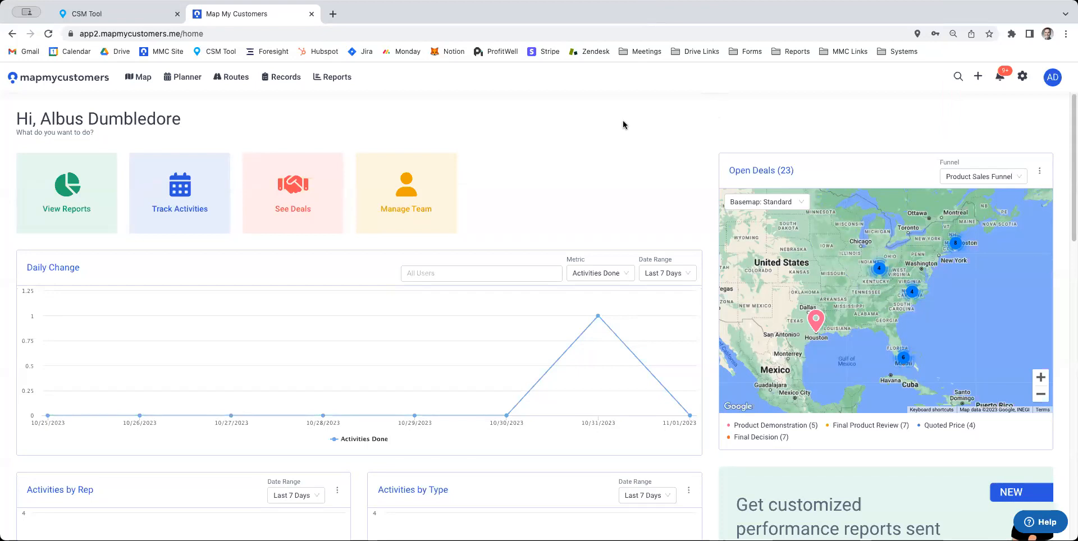
Step: Go to the Reports section and expand the Performance Reports and General Reports groups
left_click(335, 78)
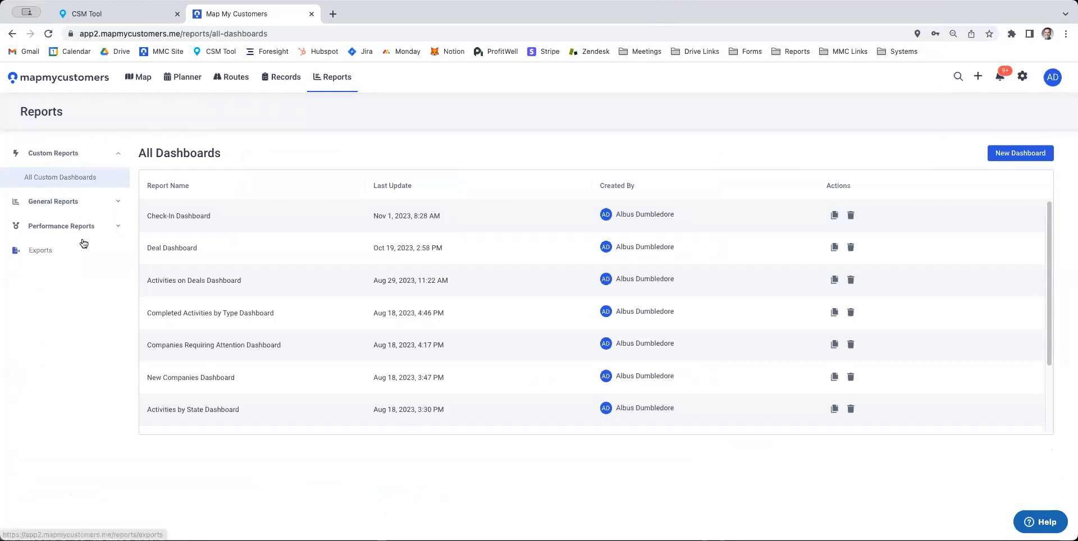
left_click(110, 228)
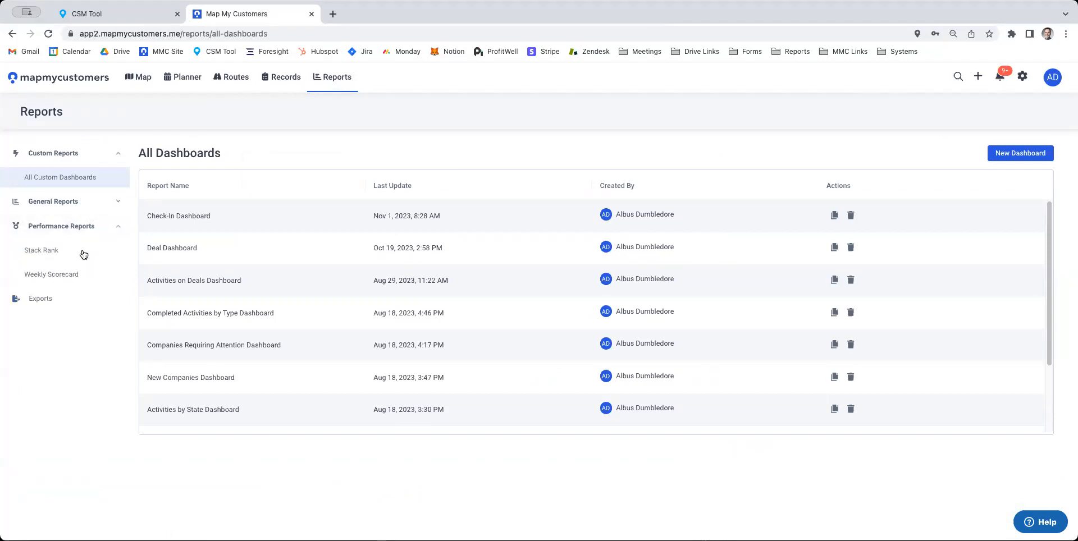
left_click(119, 203)
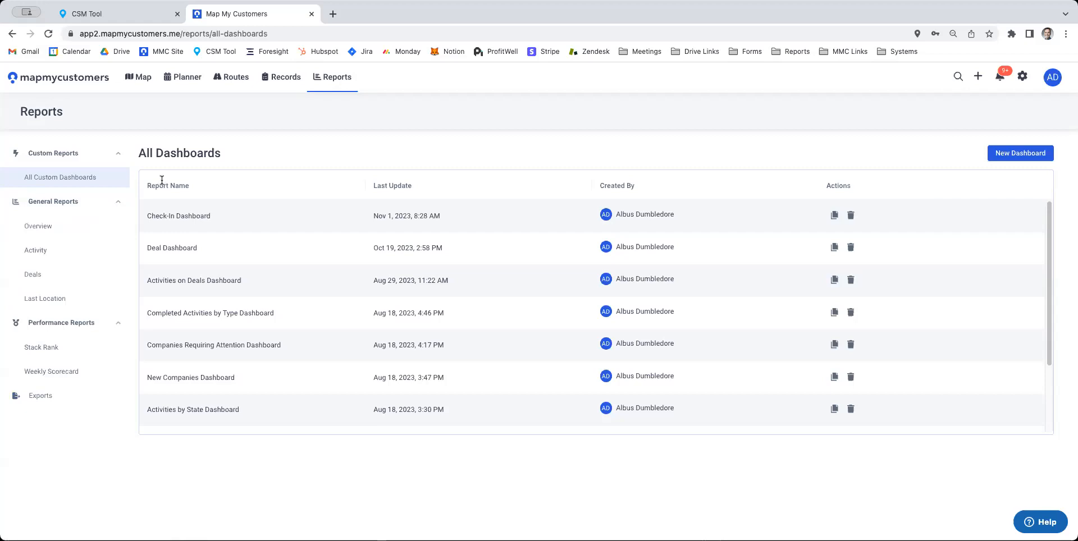
Step: Open the Check-In Dashboard and filter it to only the fourth user in the User list
mouse_move(325, 227)
left_click(337, 218)
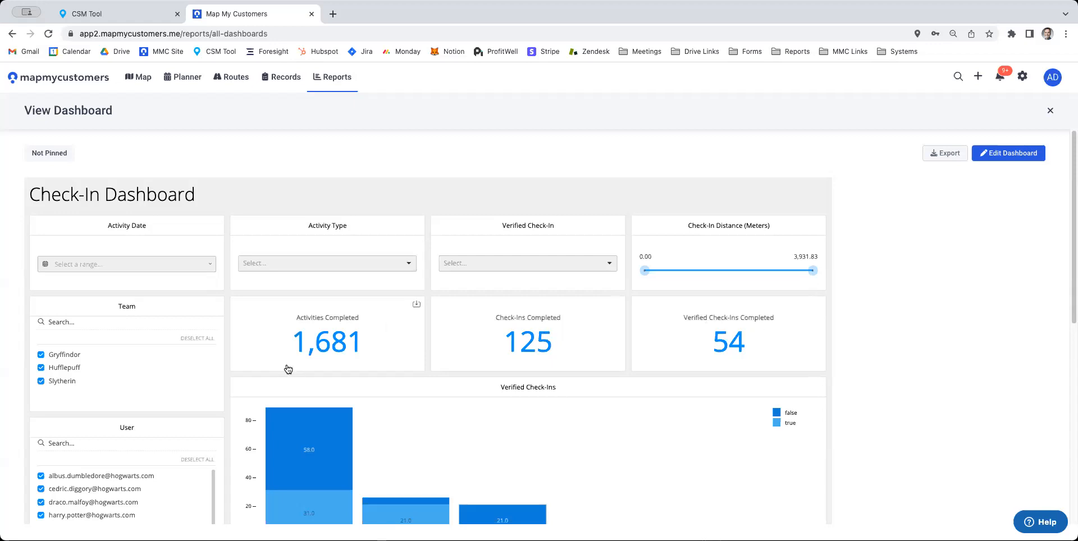
left_click(203, 460)
left_click(120, 516)
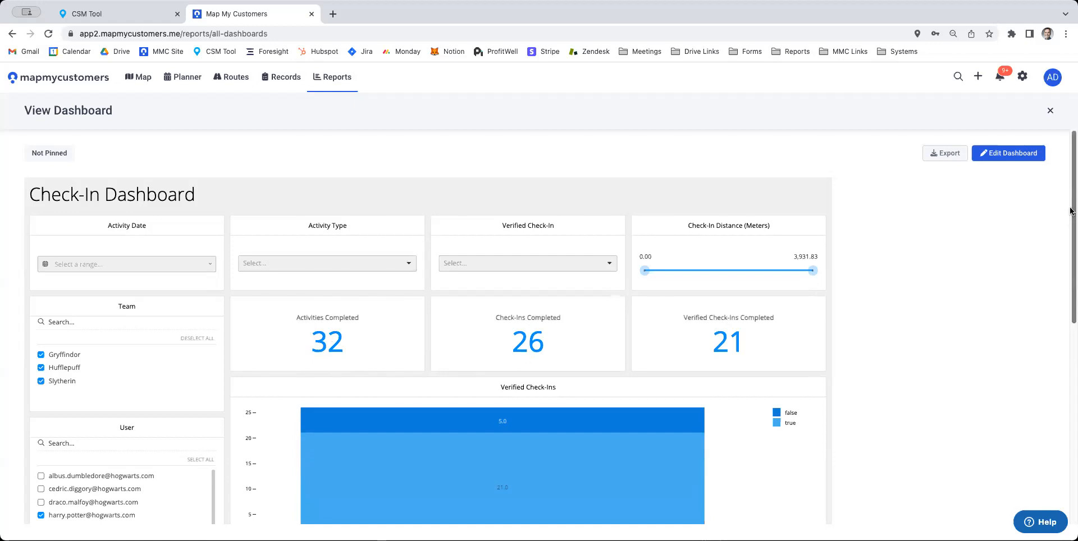
left_click_drag(1071, 212, 1071, 253)
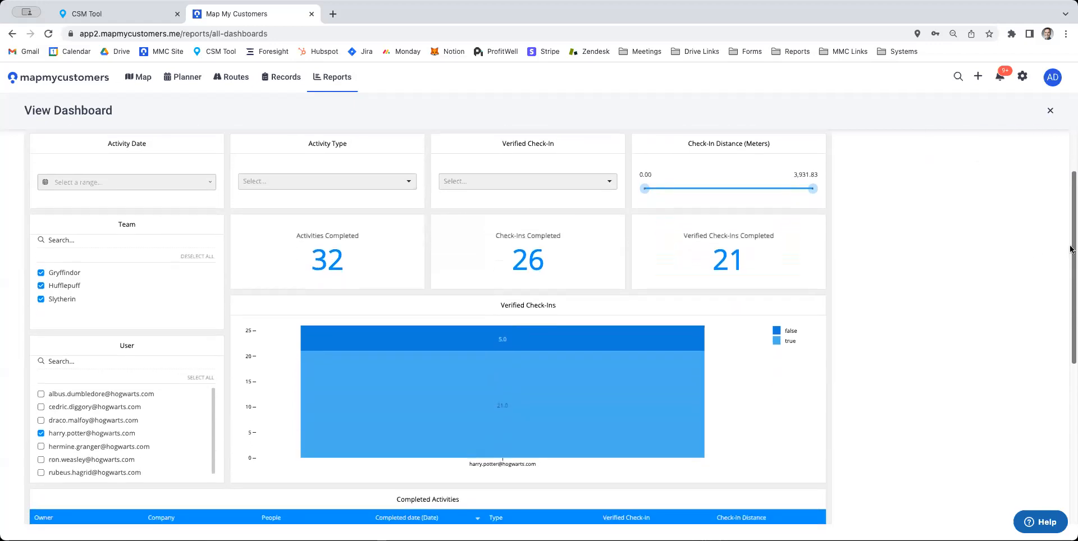
Step: Reselect all users on the Check-In Dashboard and review the Verified Check-Ins chart and Completed Activities table
left_click(197, 379)
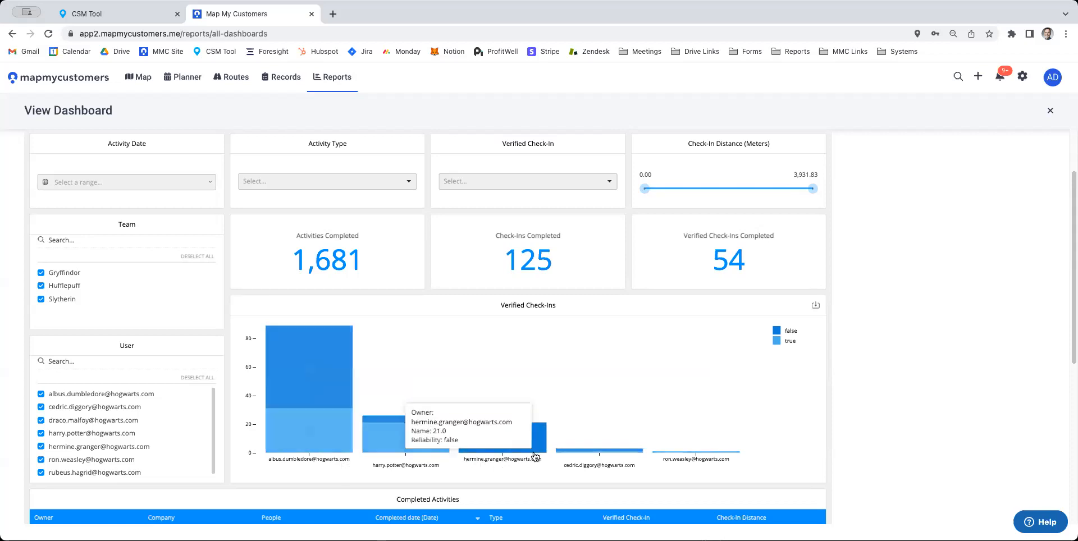
mouse_move(542, 439)
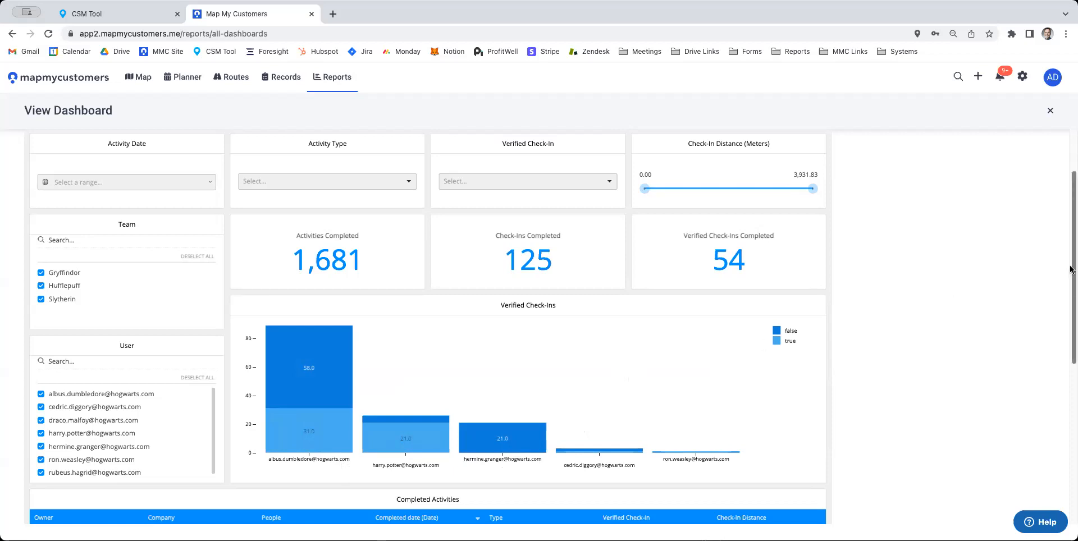
left_click_drag(1071, 270, 1070, 348)
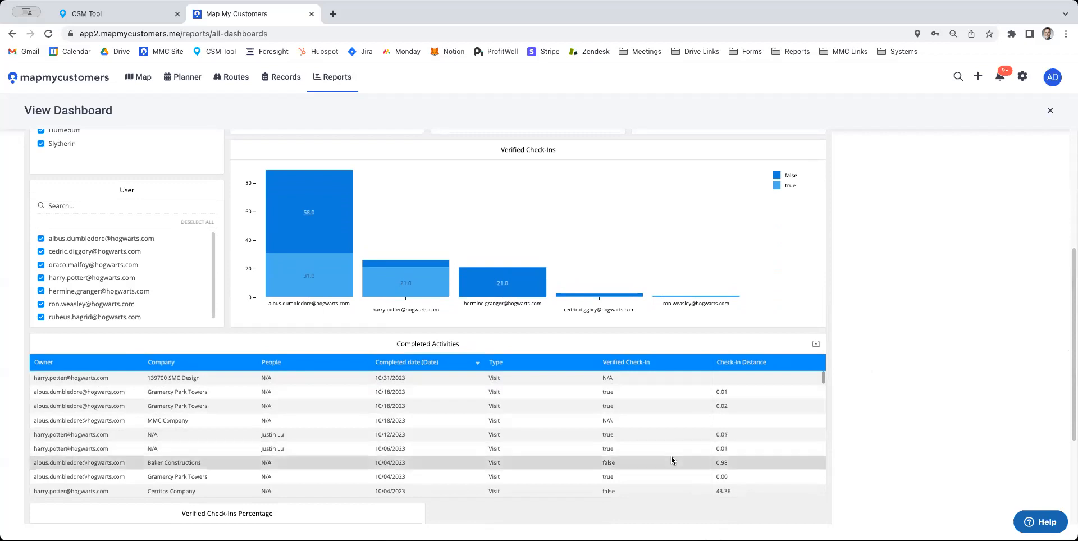
Step: Filter to only the fourth listed user and examine that user's completed activities, verified check-in percentage and summary figures
left_click(191, 223)
left_click(137, 278)
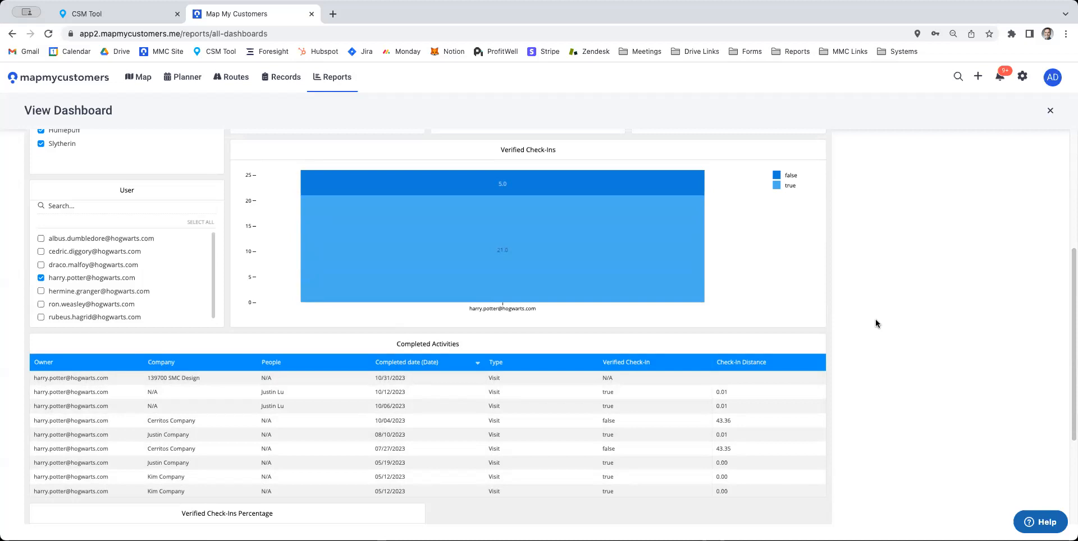
left_click_drag(1070, 303, 1071, 371)
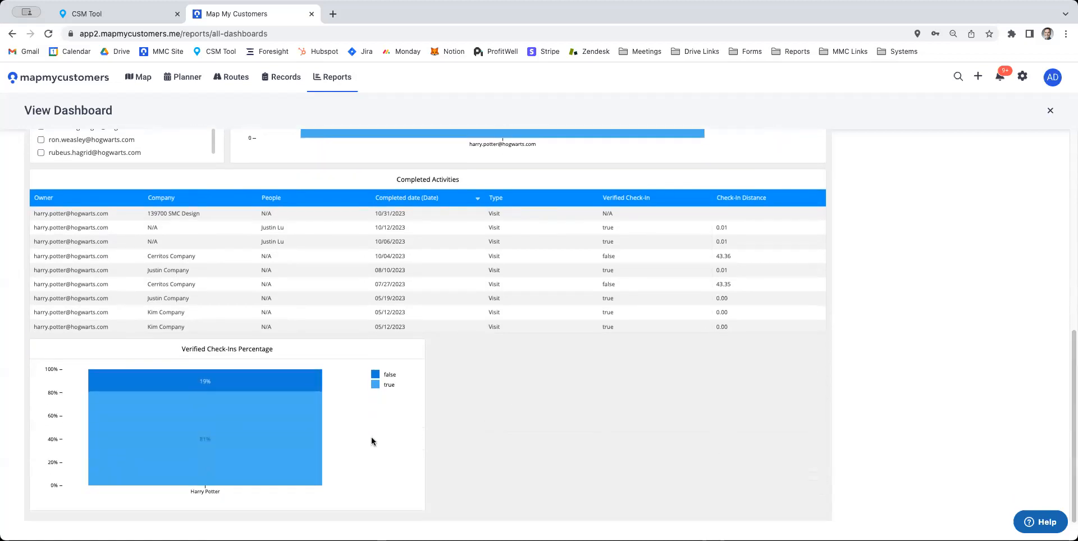
mouse_move(299, 387)
left_click_drag(1071, 391, 1071, 163)
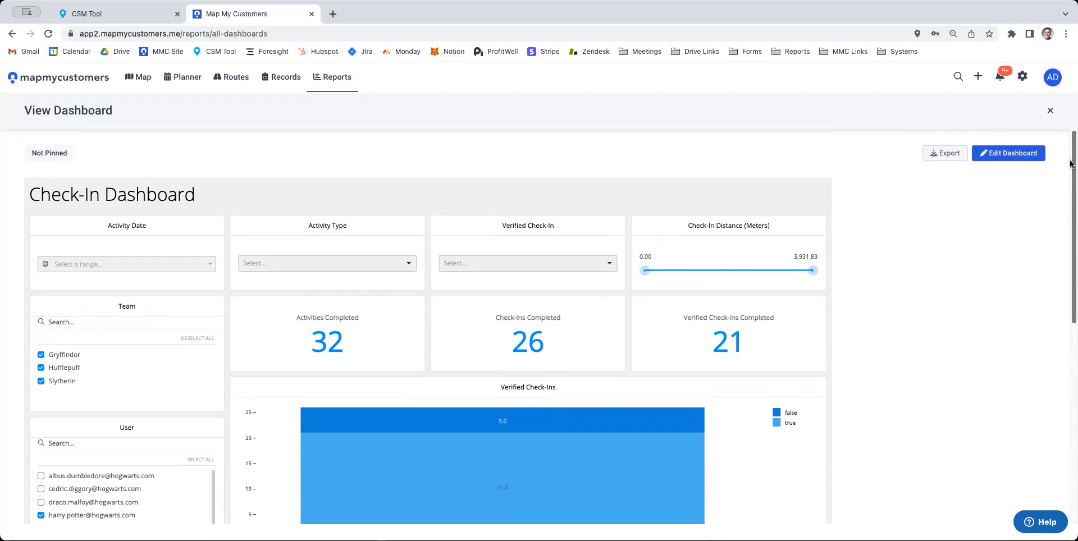
left_click_drag(1071, 164, 1059, 358)
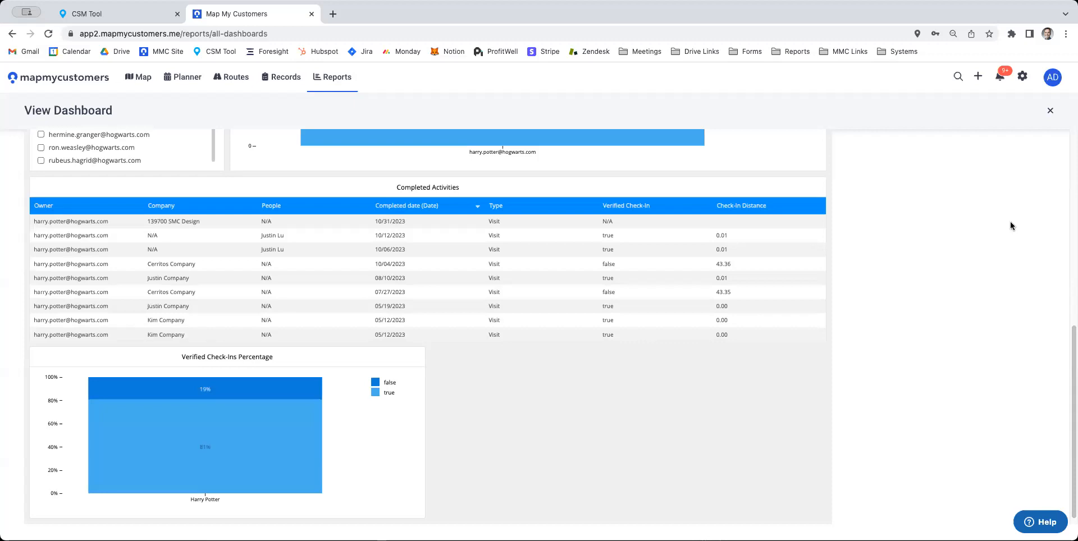
left_click_drag(1072, 338, 1072, 87)
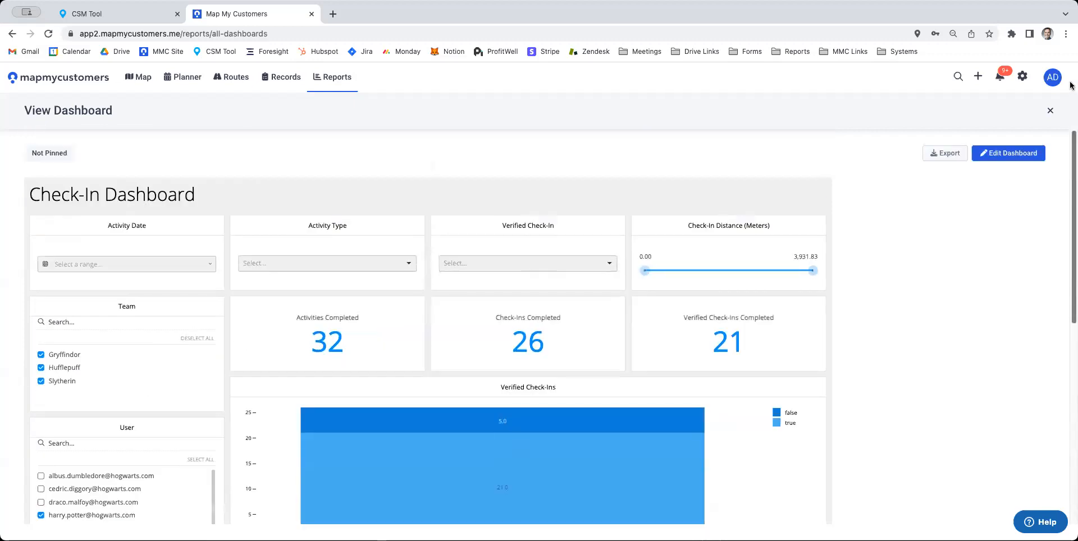
Step: Reselect all users in the User filter and close the Check-In Dashboard
left_click(202, 460)
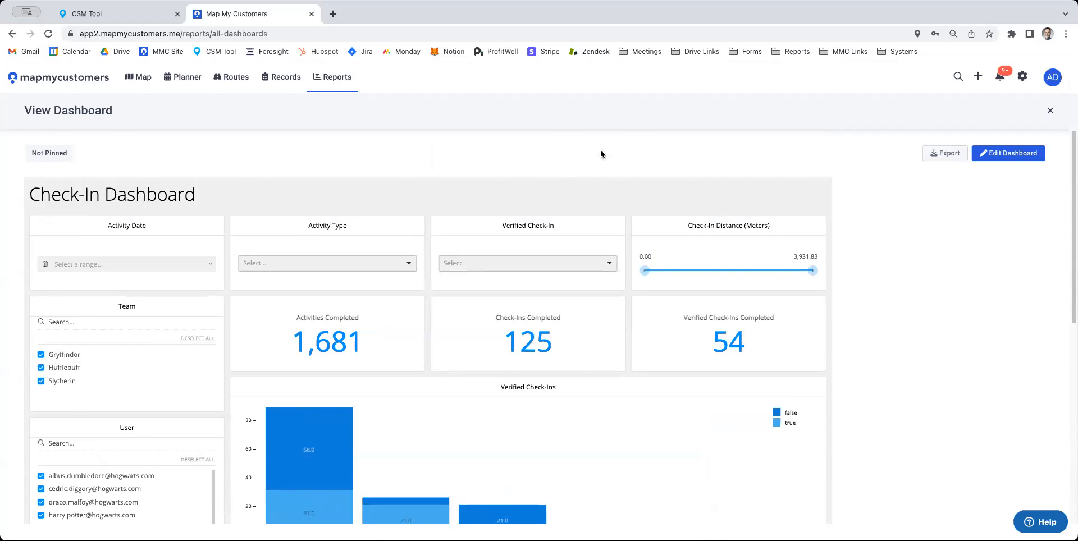
left_click(874, 6)
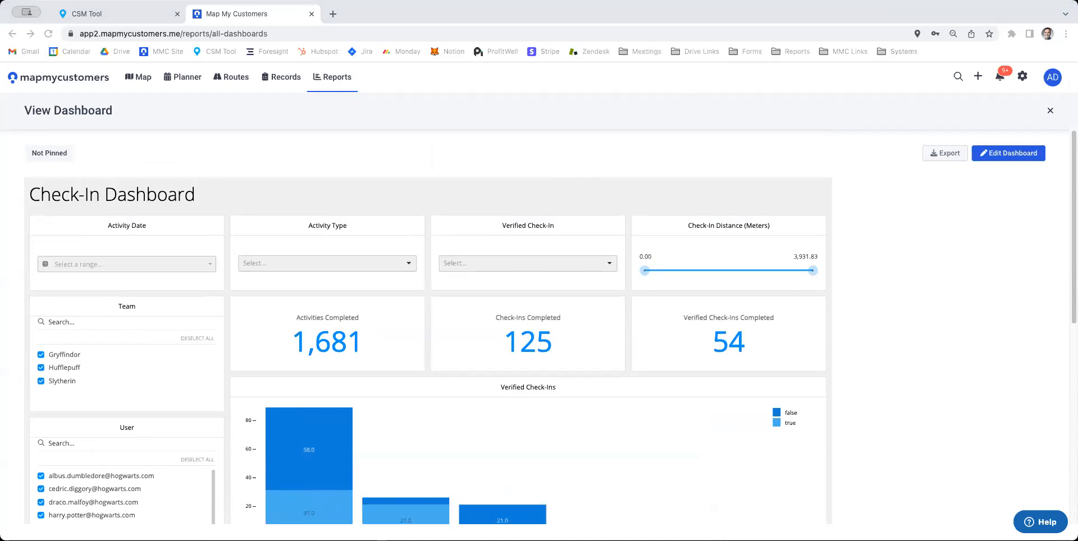
left_click(744, 520)
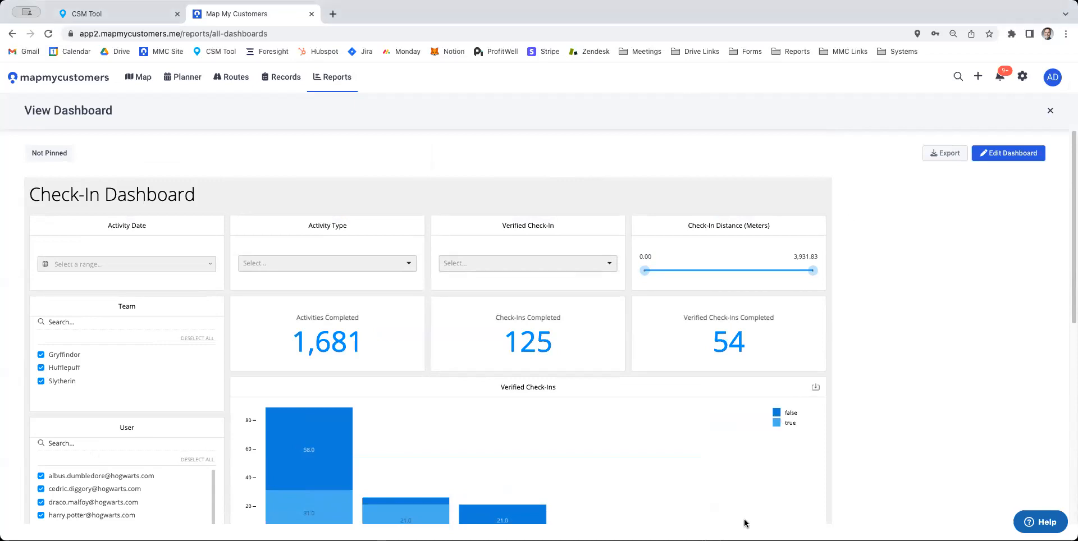
left_click(1051, 110)
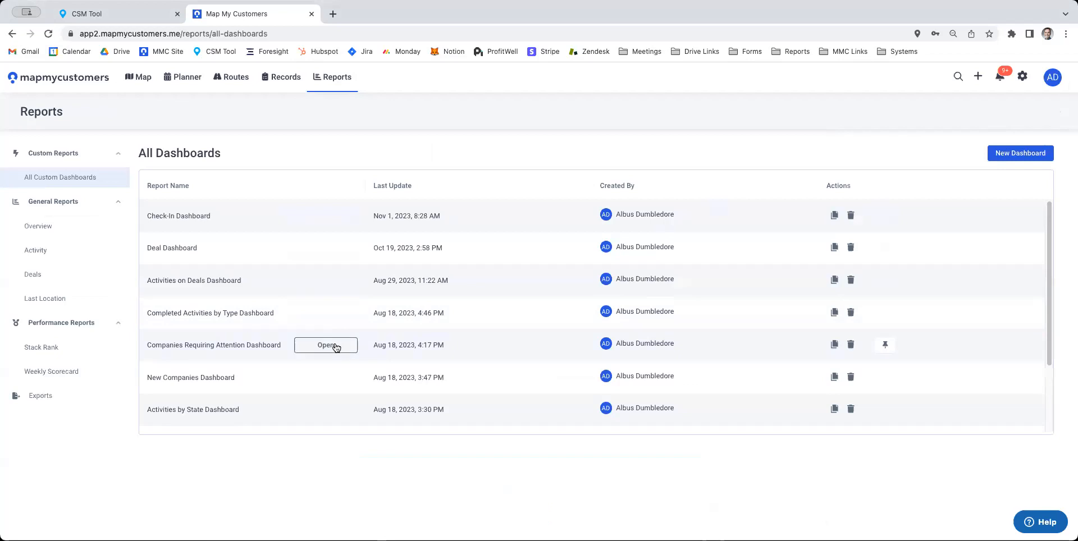
Step: Open the Companies Requiring Attention Dashboard and filter it to only the sixth user in the User list
left_click(325, 345)
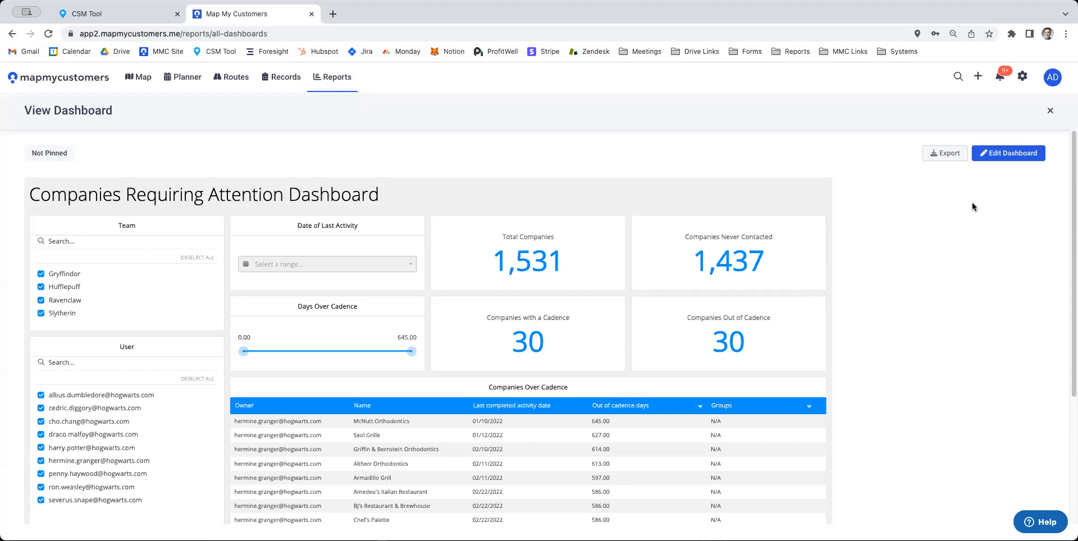
left_click(205, 378)
left_click(123, 461)
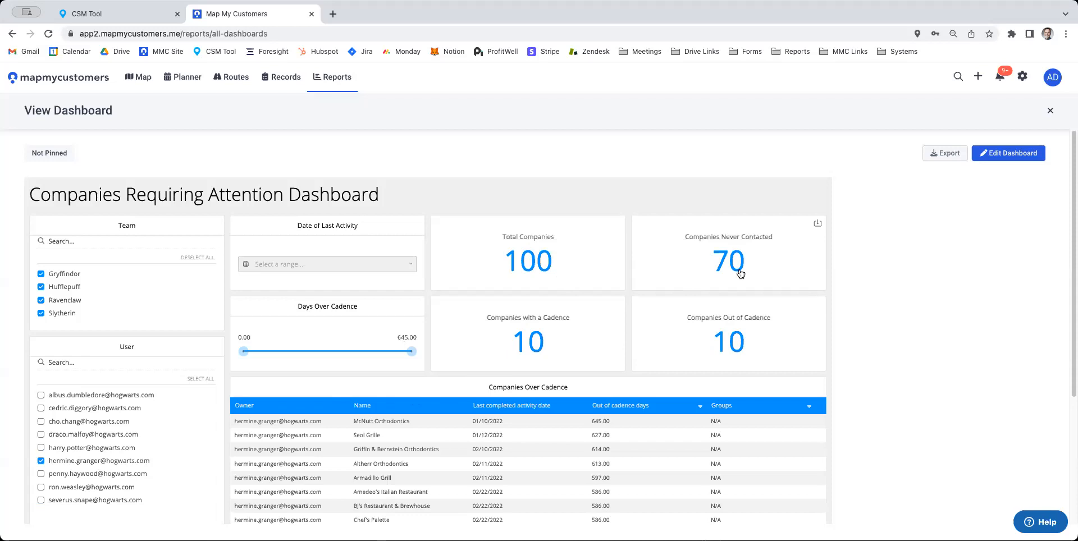
Step: Examine the selected user's Companies Over Cadence and Companies with No Contact tables
left_click_drag(1072, 245, 1072, 246)
scroll(1071, 250, "down", 3)
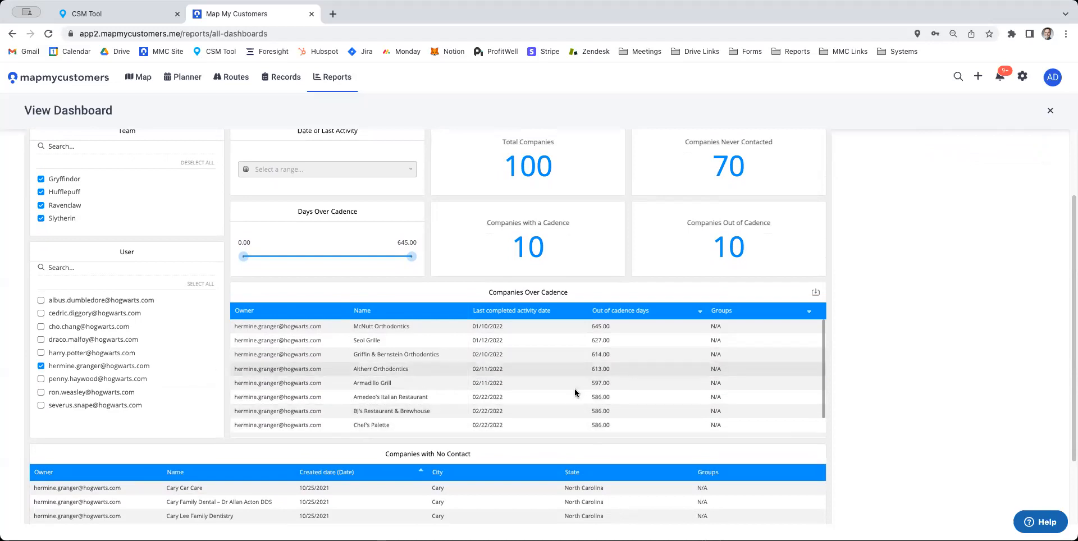
scroll(1070, 275, "down", 3)
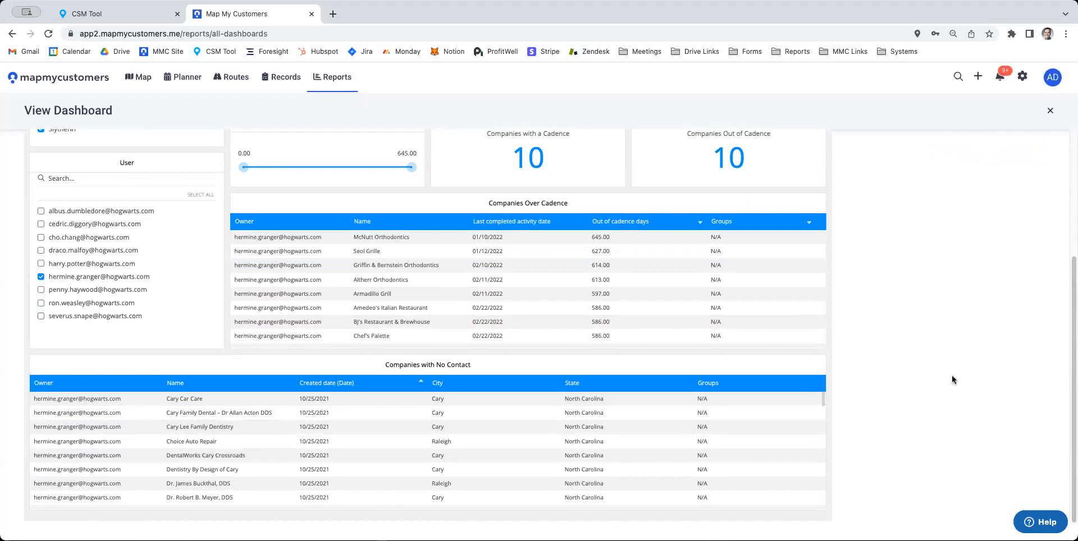
left_click_drag(1071, 326, 1070, 185)
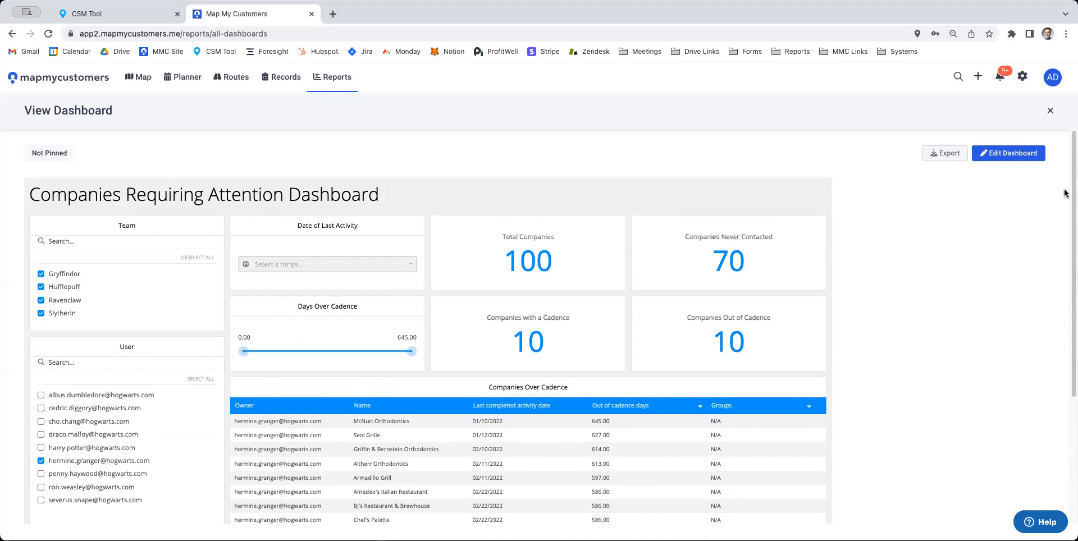
Step: Reselect all users in the User filter and close the Companies Requiring Attention Dashboard
left_click(202, 379)
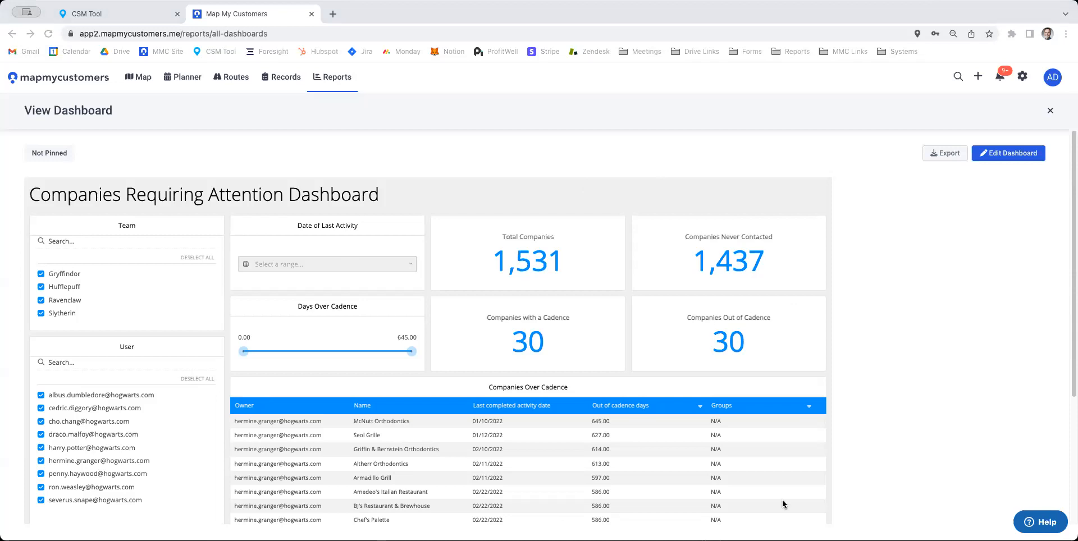
left_click(795, 528)
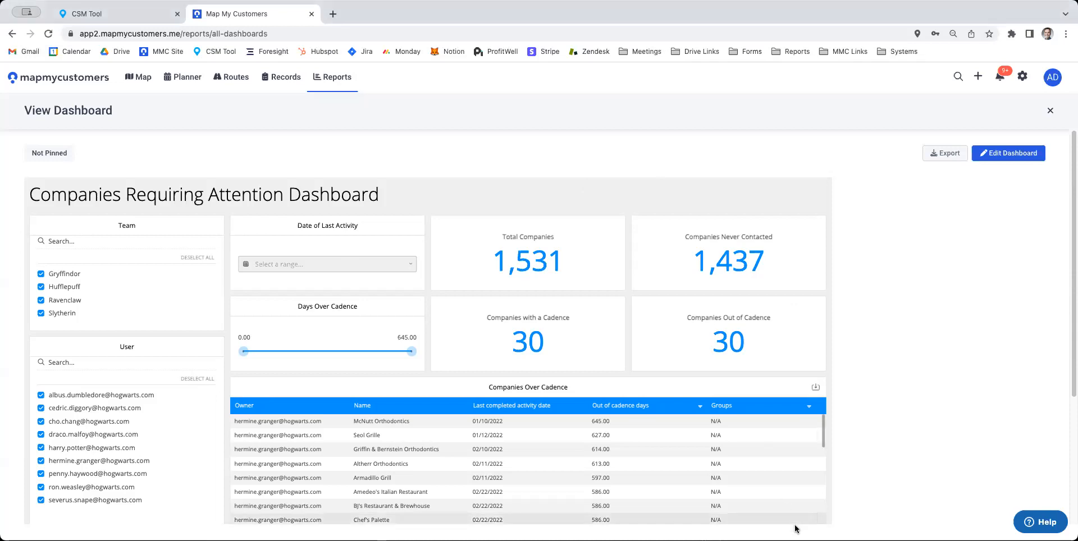
left_click(1051, 112)
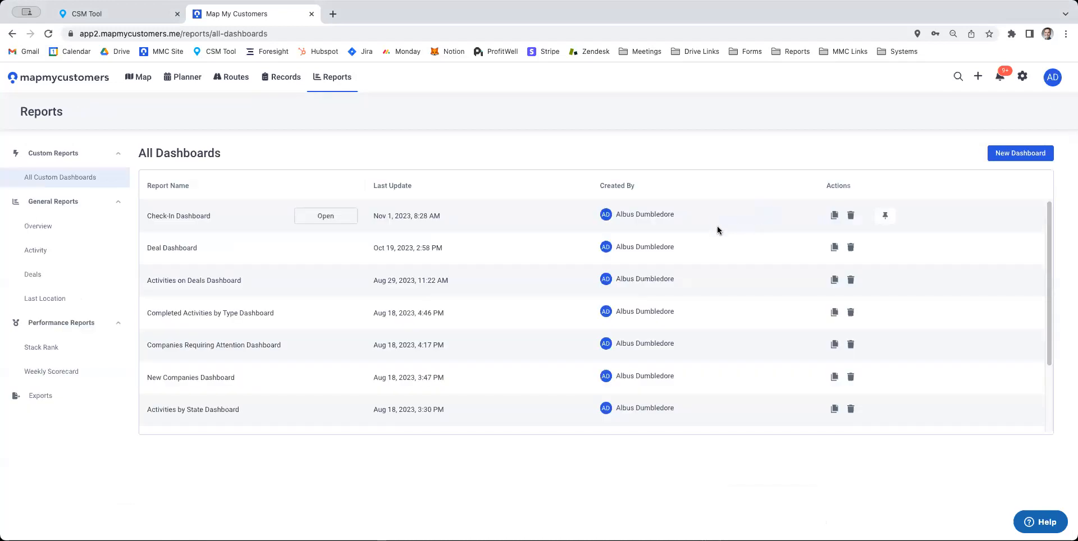
Step: Look through the full list of custom dashboards
left_click_drag(1047, 243, 1050, 327)
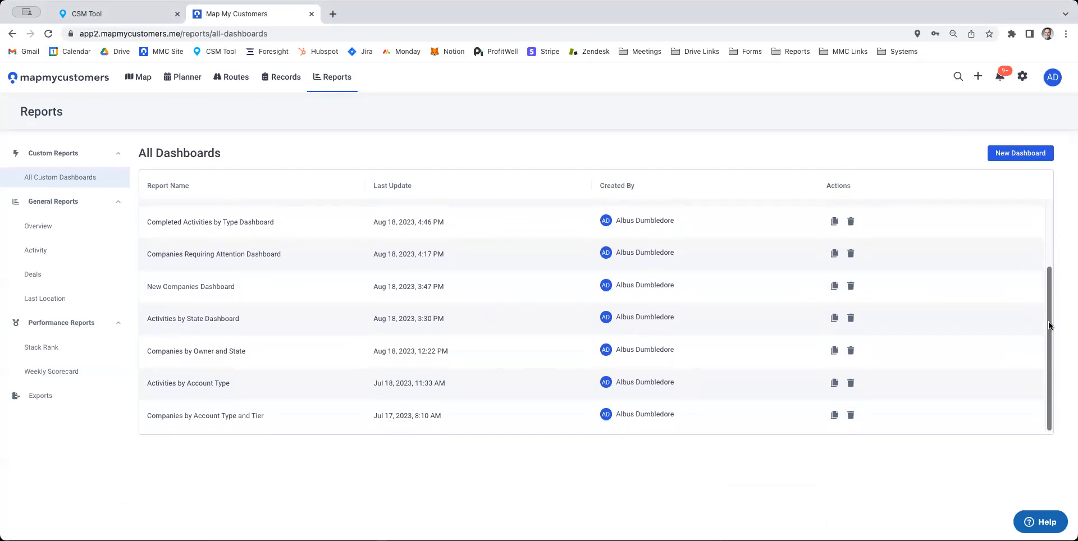
left_click_drag(1050, 323, 1052, 237)
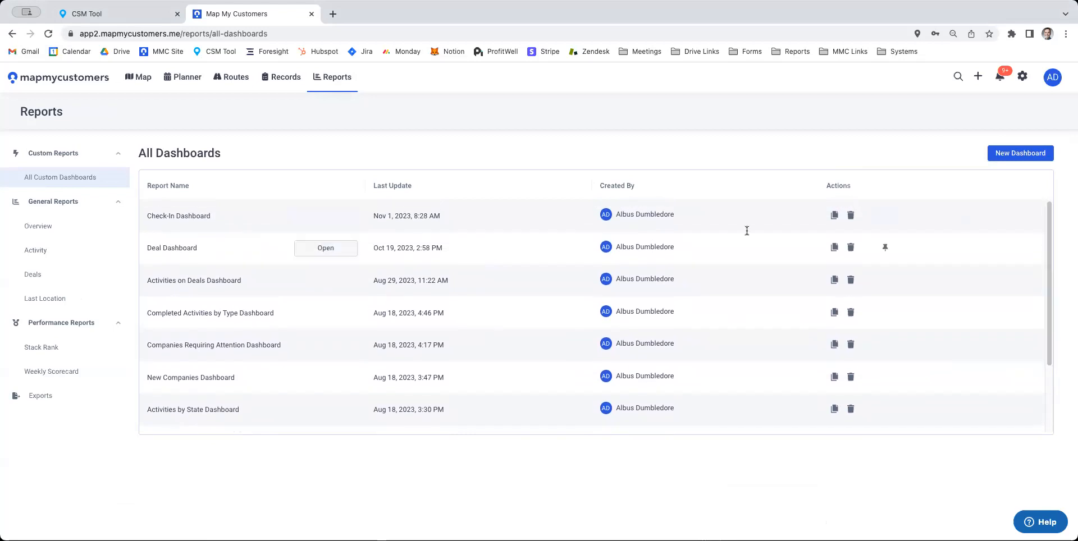
mouse_move(344, 288)
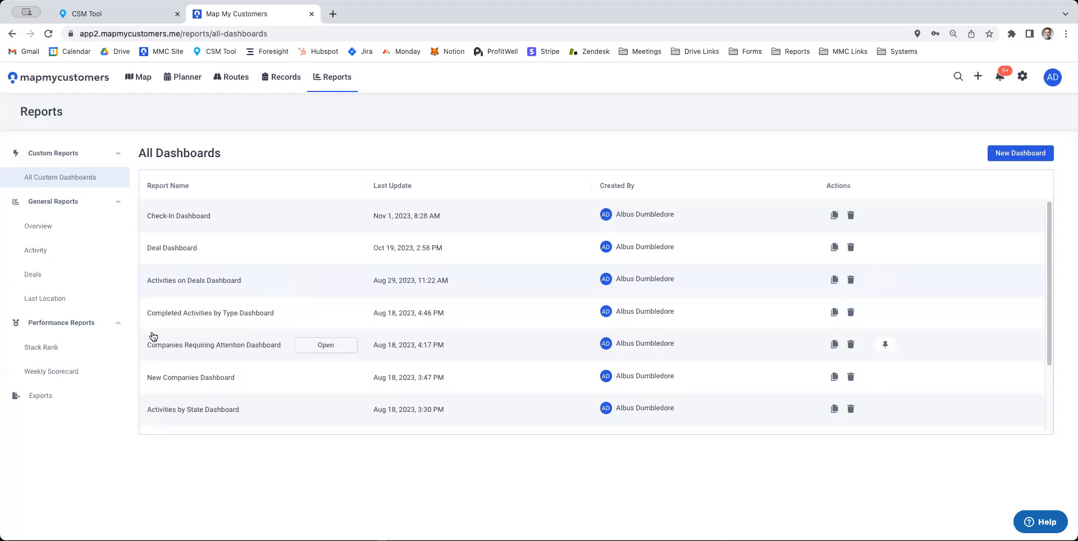
Step: Open Exports, preview a new export for Activities records, and return to the exports list without saving
left_click(42, 396)
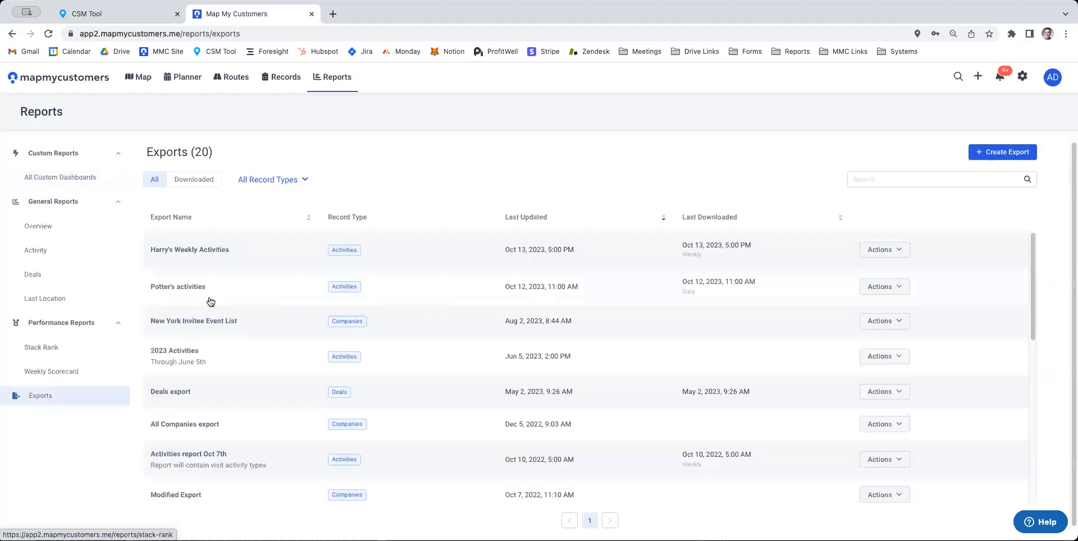
left_click(1021, 160)
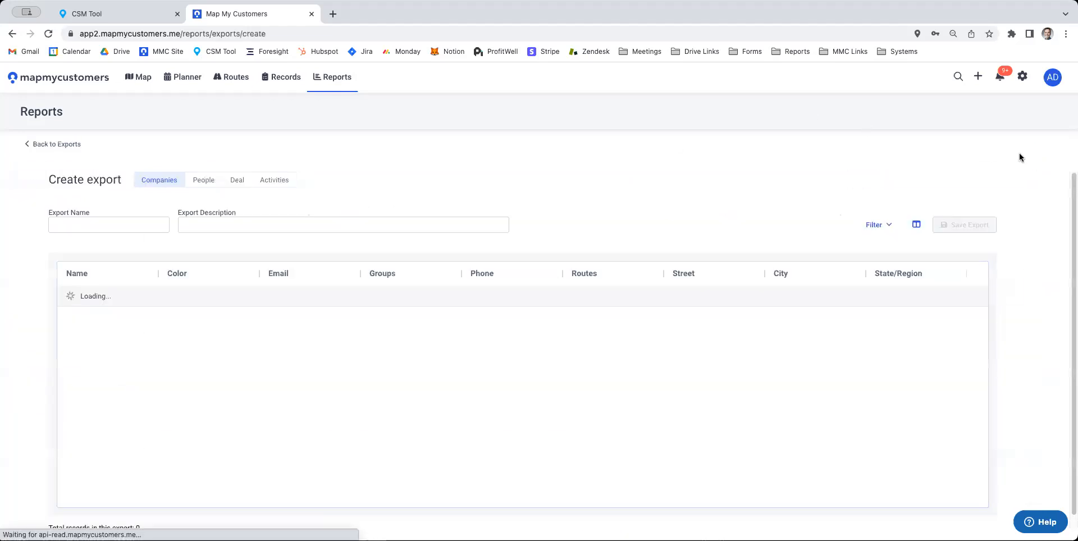
left_click(282, 186)
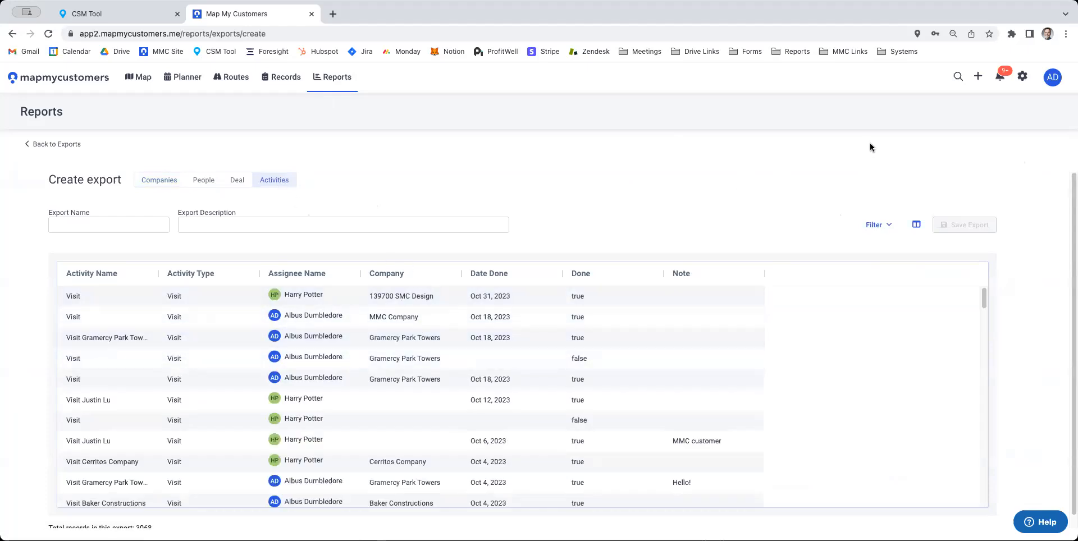
left_click(45, 146)
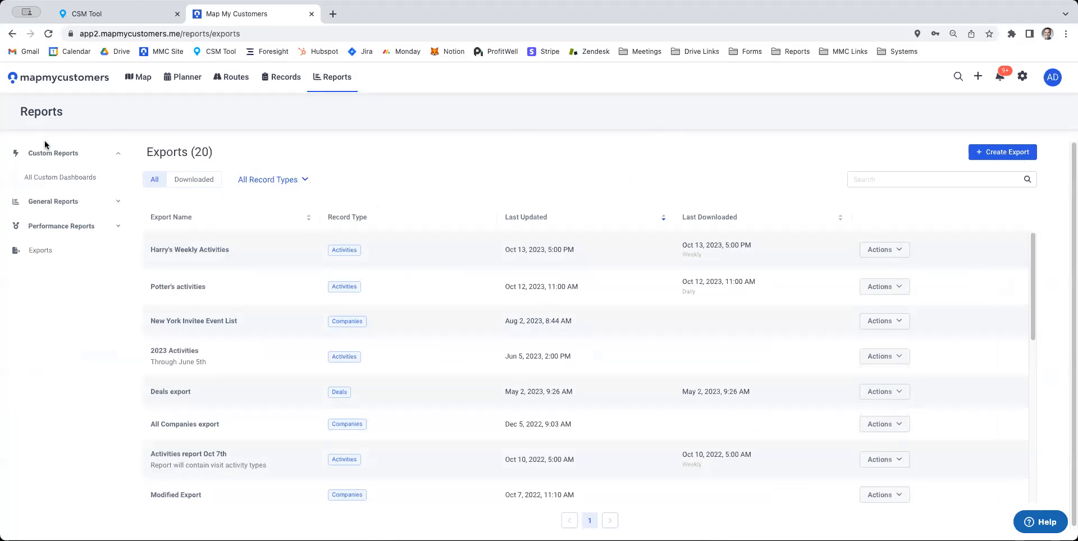
Step: Return to the list of all custom dashboards
left_click(60, 178)
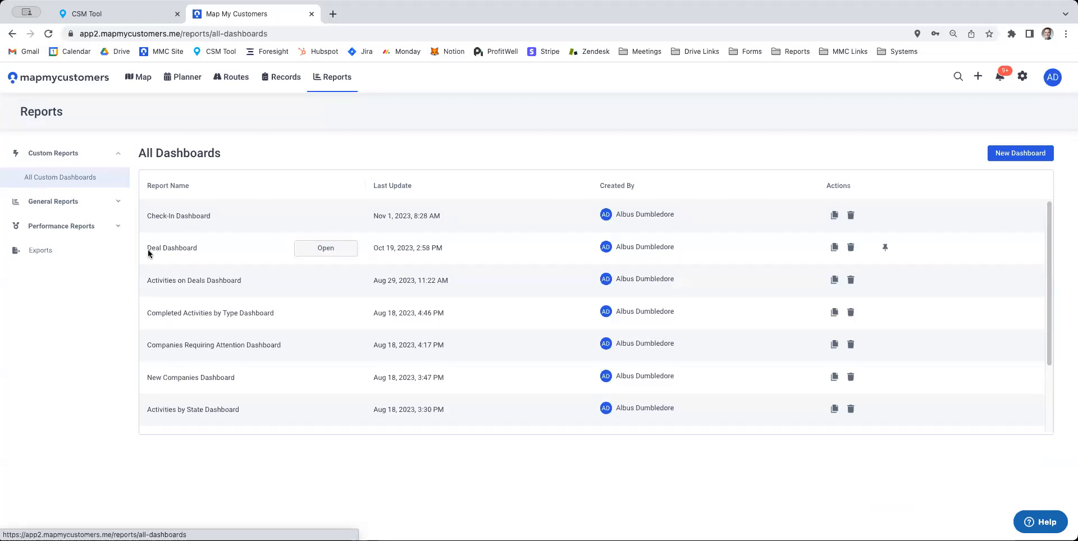
mouse_move(211, 306)
mouse_move(247, 286)
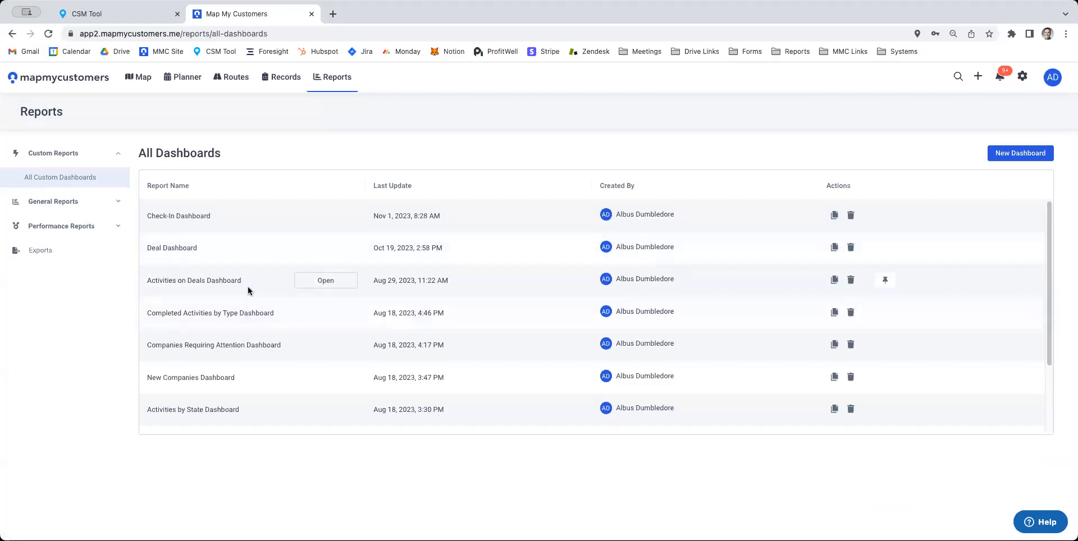
Step: Open the Activities on Deals Dashboard and inspect the individual deals in the Completed Activities Per Deal chart
left_click(317, 283)
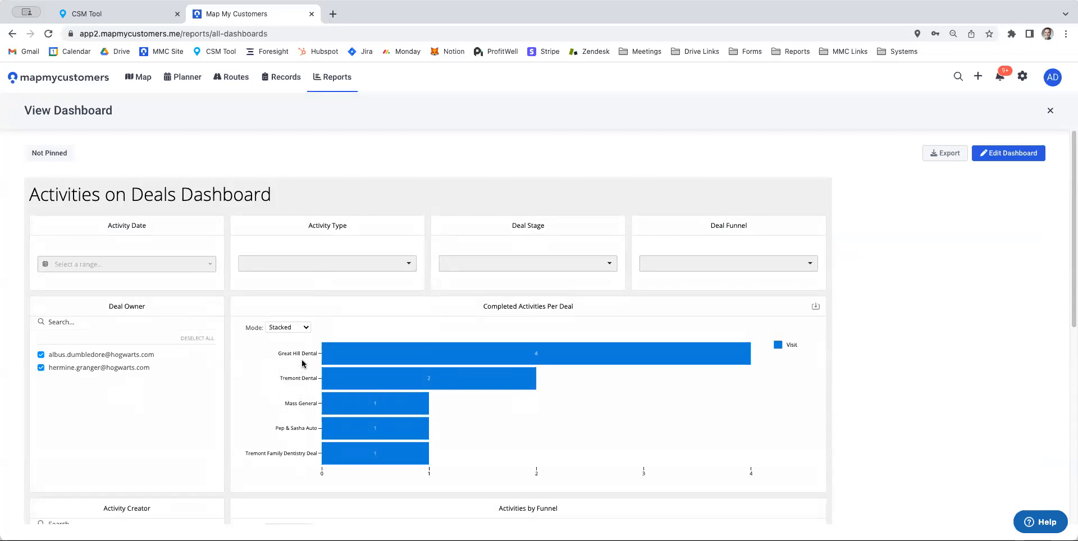
mouse_move(362, 364)
mouse_move(429, 385)
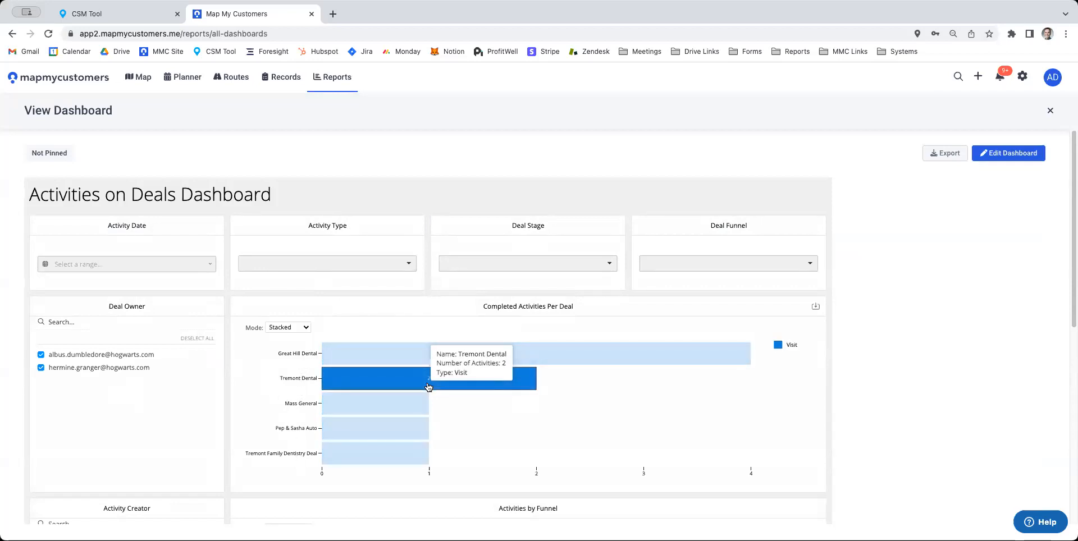
mouse_move(418, 437)
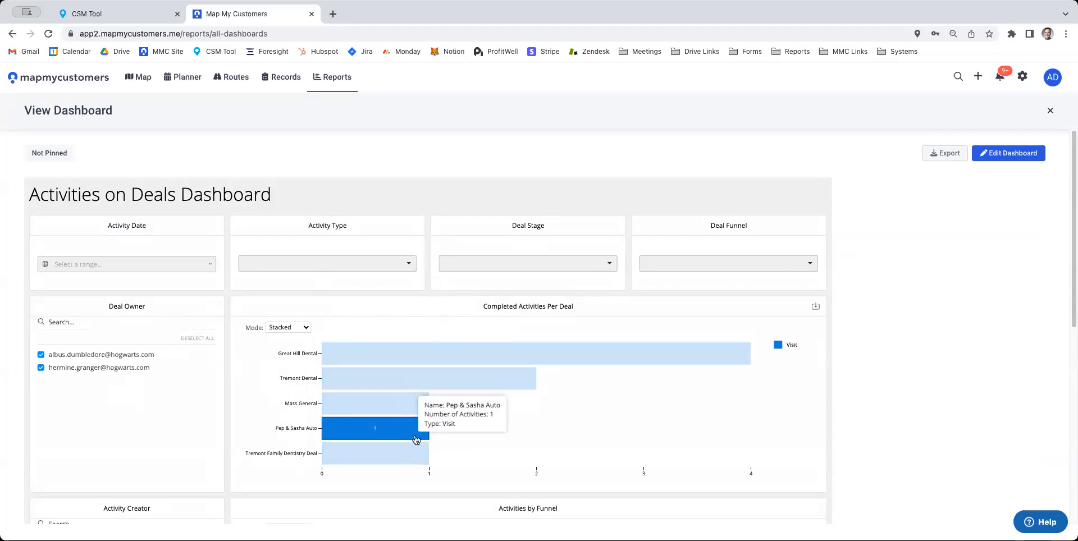
mouse_move(415, 461)
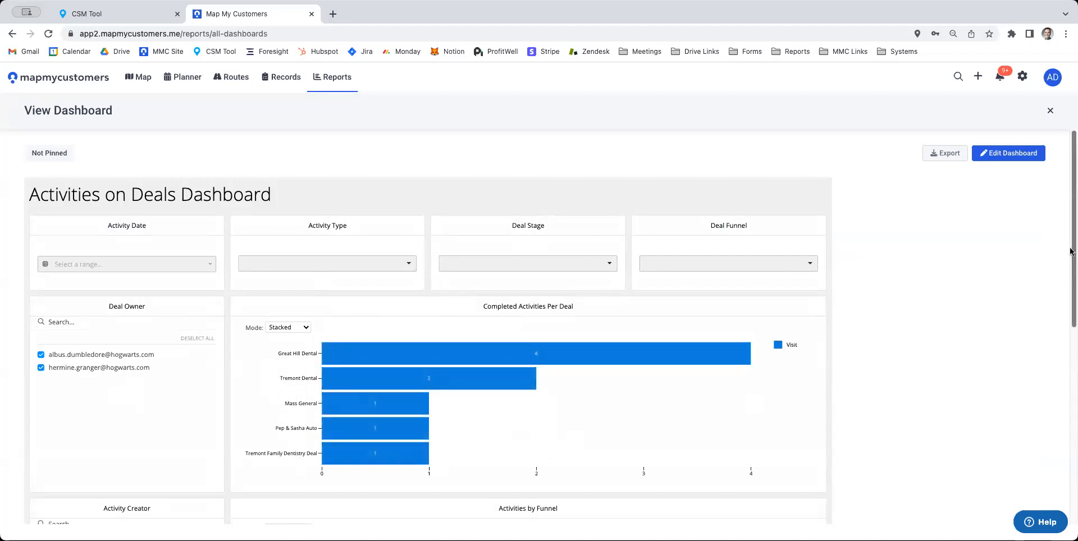
Step: Look through the options of the Activity Type, Deal Stage and Deal Funnel filters without selecting any
left_click(389, 262)
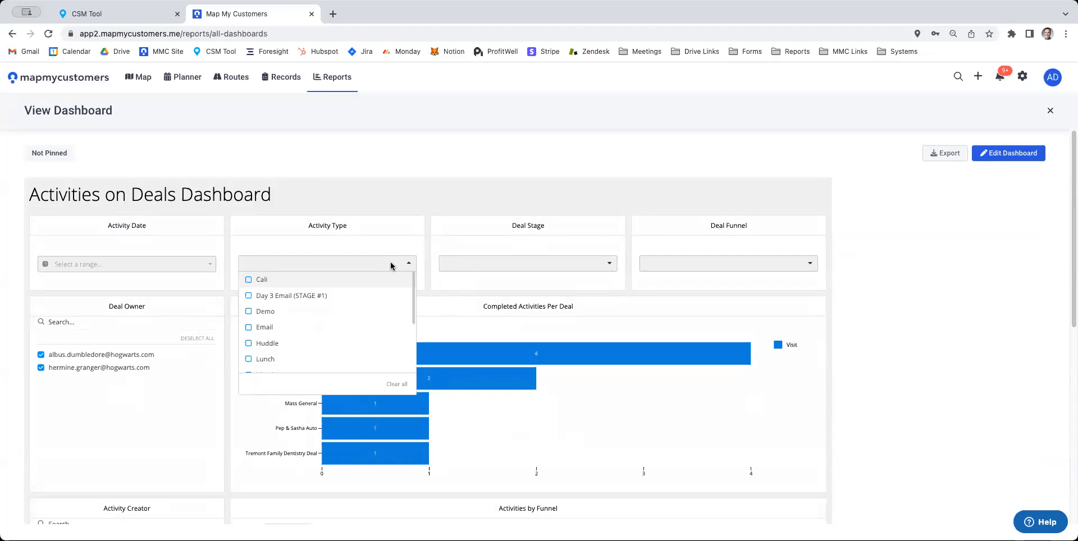
left_click(502, 260)
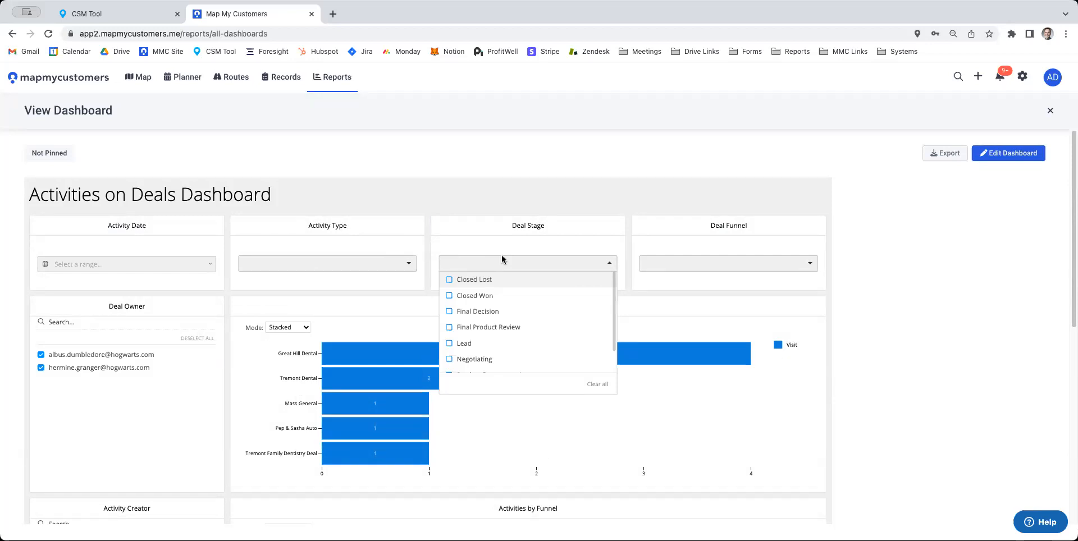
left_click(733, 263)
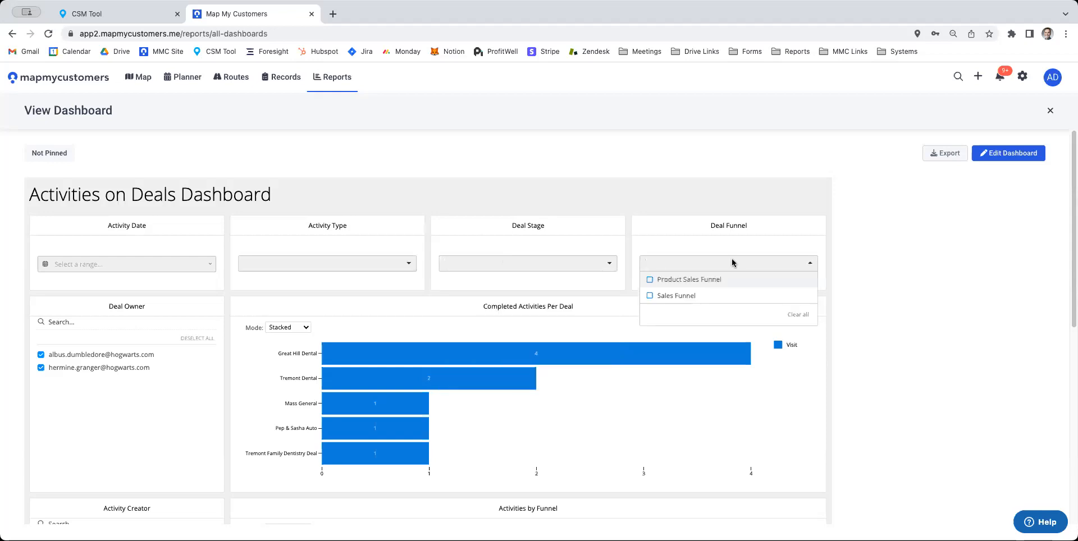
left_click(893, 237)
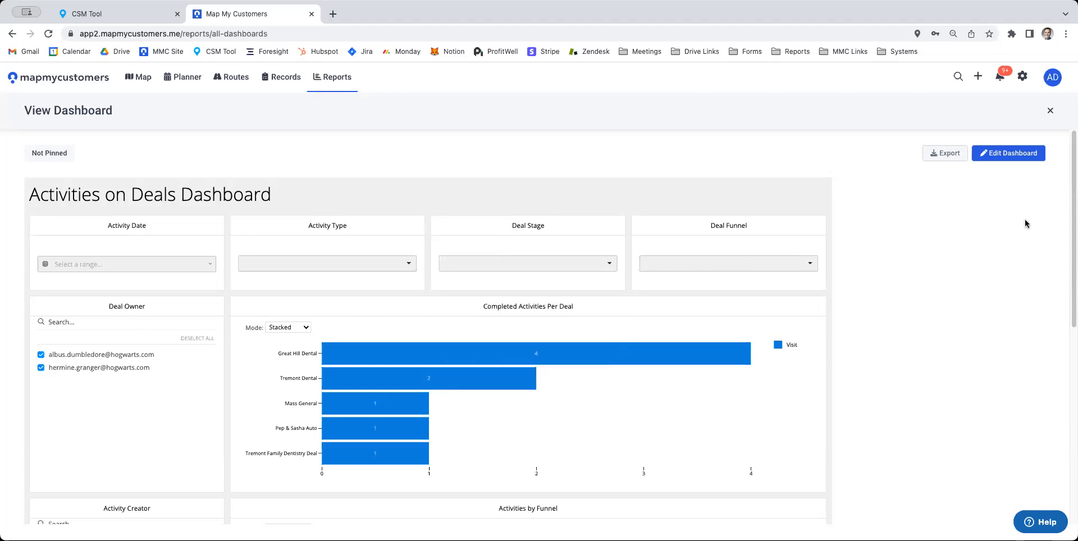
Step: Review the Activities by Funnel chart and the Activities Completed on Deals table, and close the dashboard
left_click_drag(1070, 208, 1070, 330)
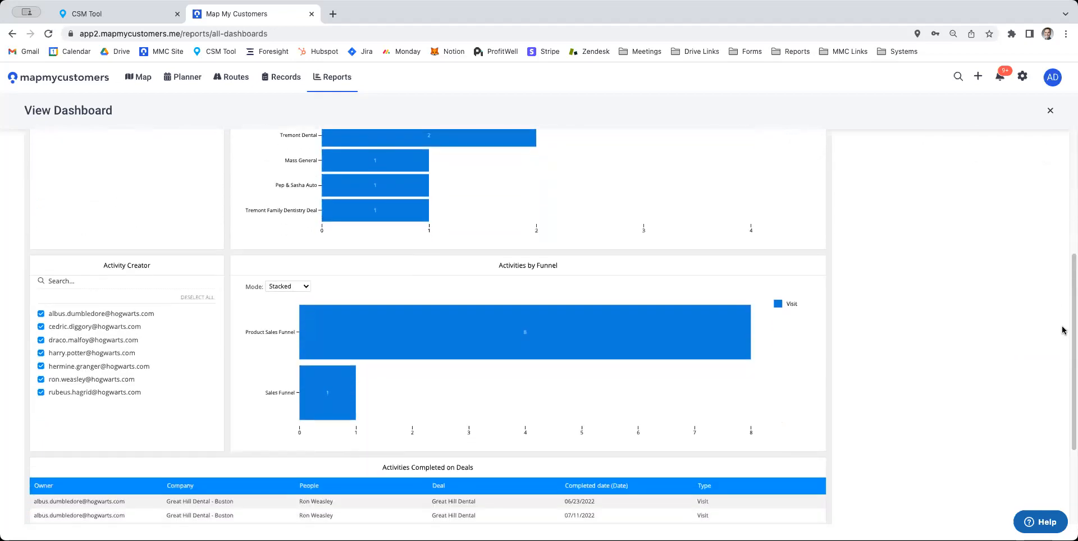
mouse_move(608, 327)
left_click_drag(1071, 292, 1071, 365)
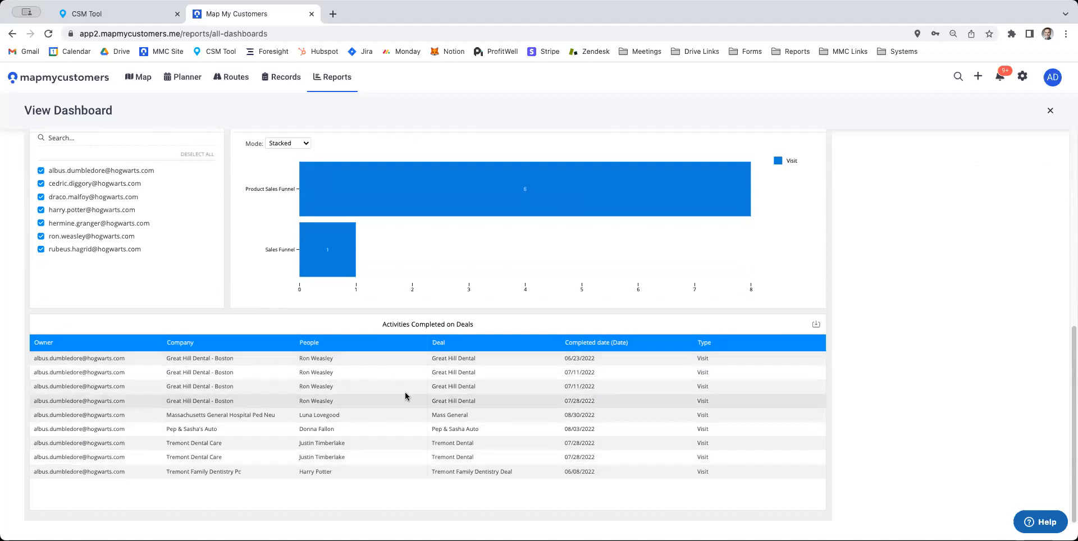
left_click_drag(1073, 332, 1071, 118)
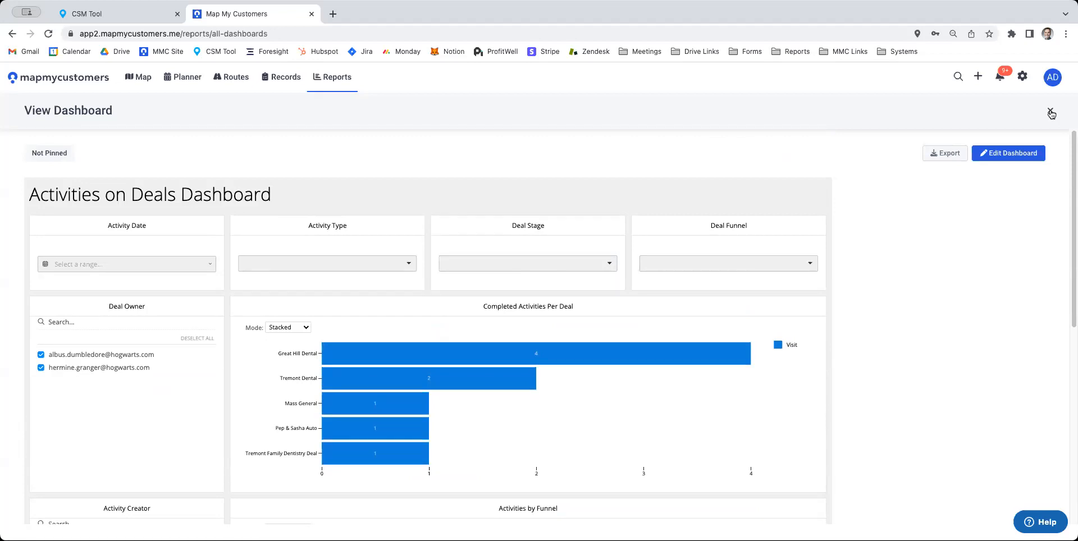
left_click(1051, 112)
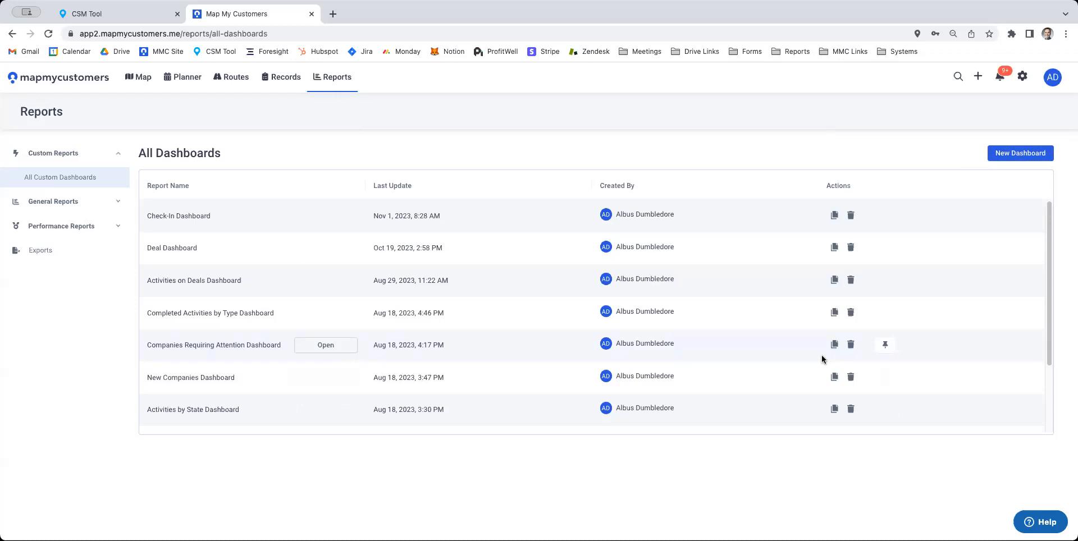
Step: Create a new dashboard, look through the available item types, and place a stacked column chart on the canvas
left_click(1027, 155)
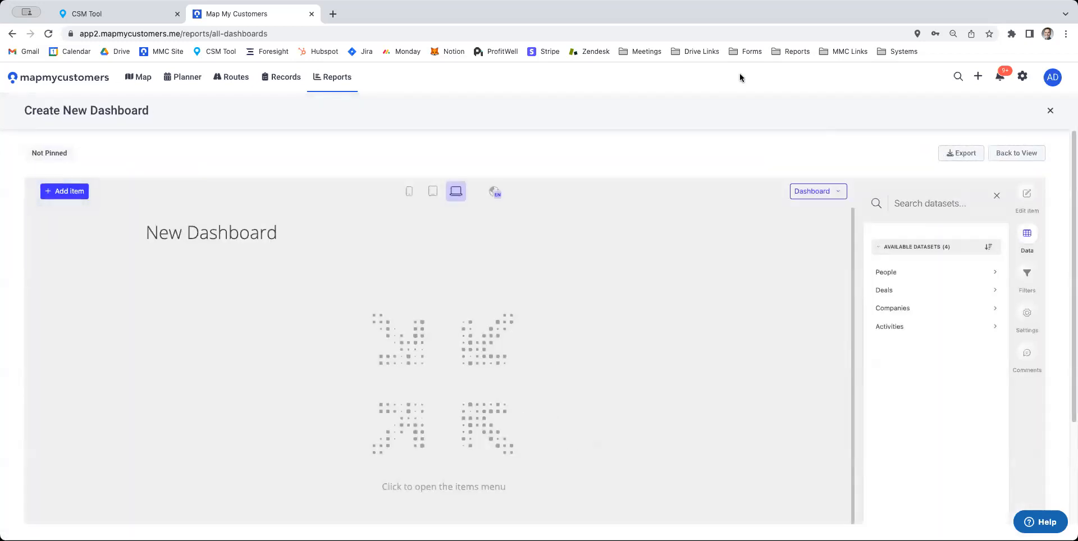
left_click(70, 192)
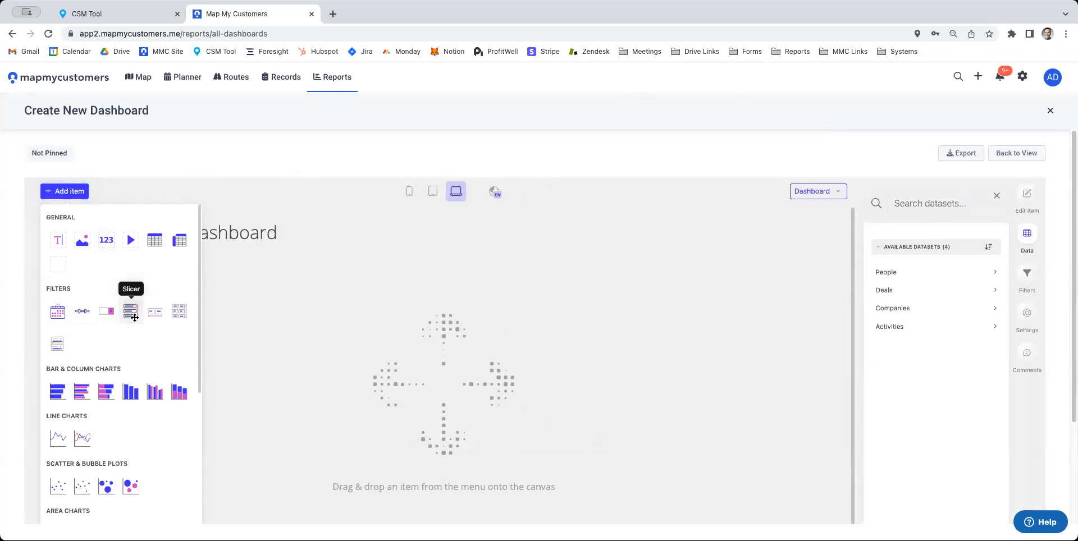
left_click_drag(199, 316, 199, 350)
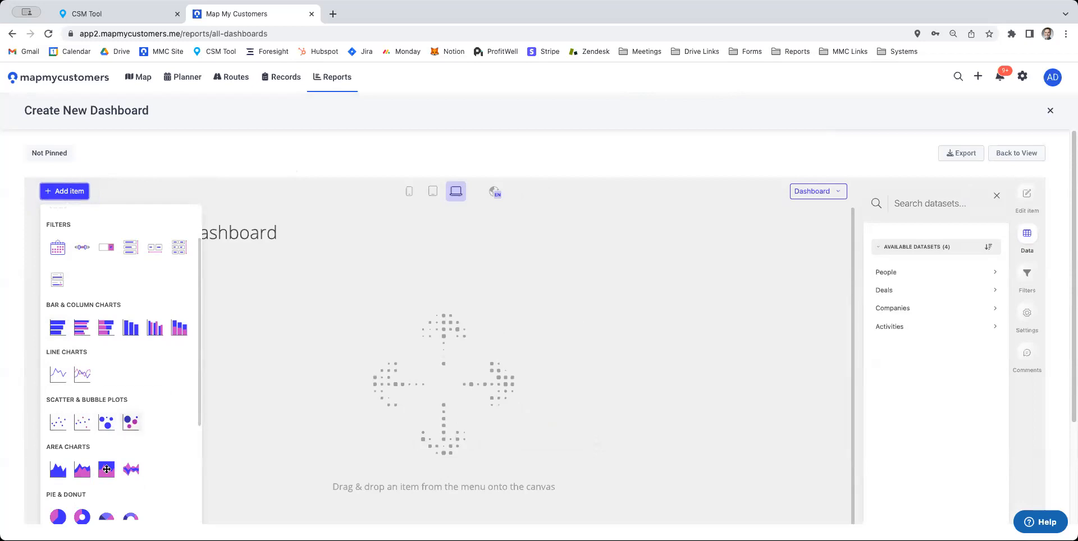
left_click_drag(200, 388, 194, 445)
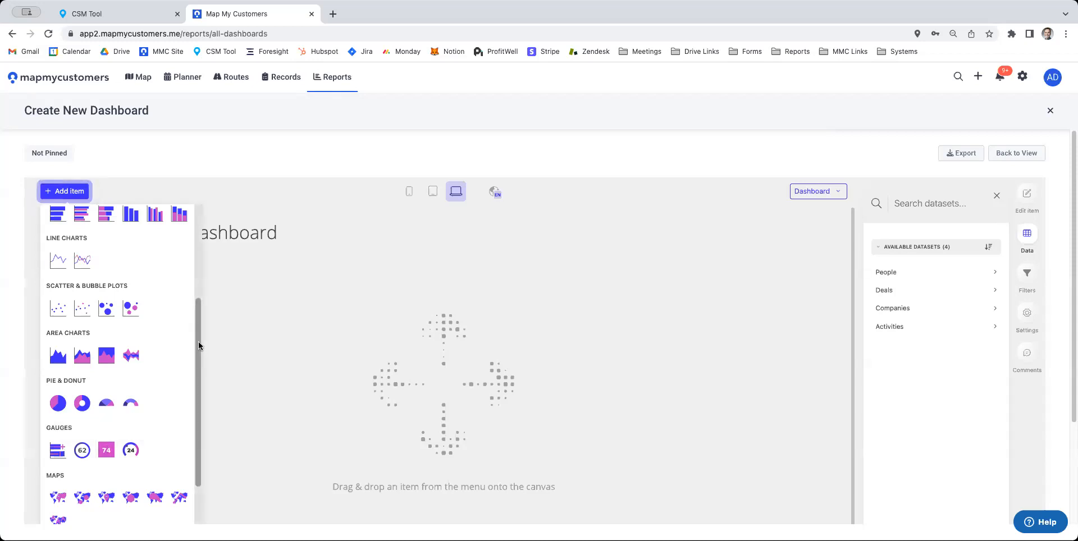
left_click_drag(198, 341, 200, 224)
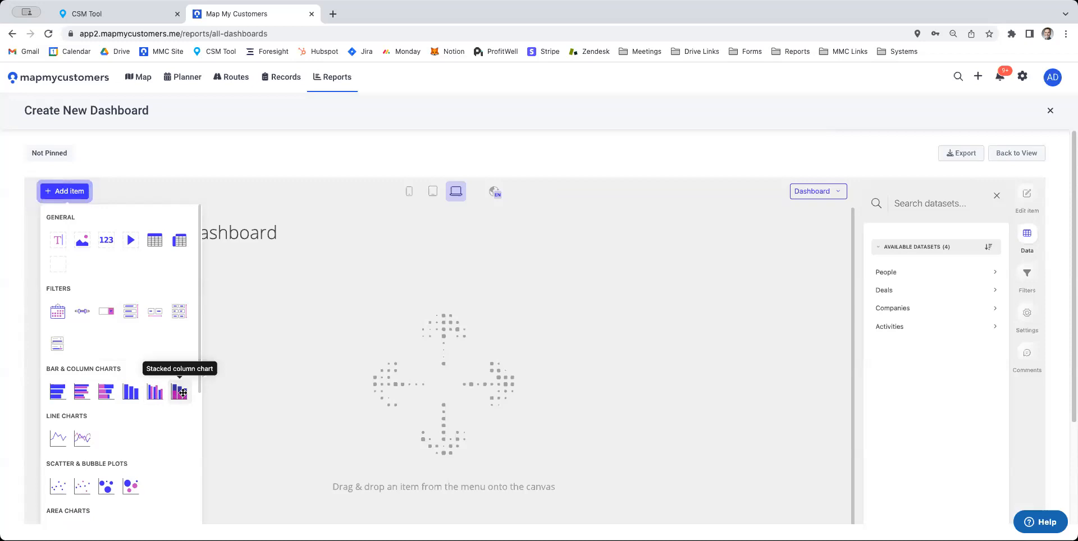
left_click_drag(182, 392, 240, 373)
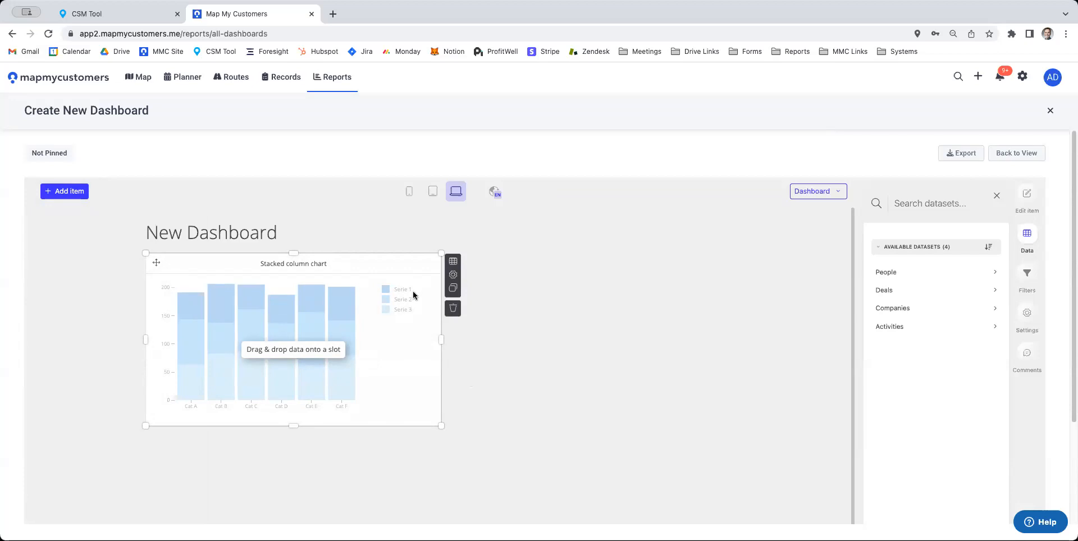
Step: Assign the Name column from the Activities dataset as the stacked column chart's measure
left_click(454, 263)
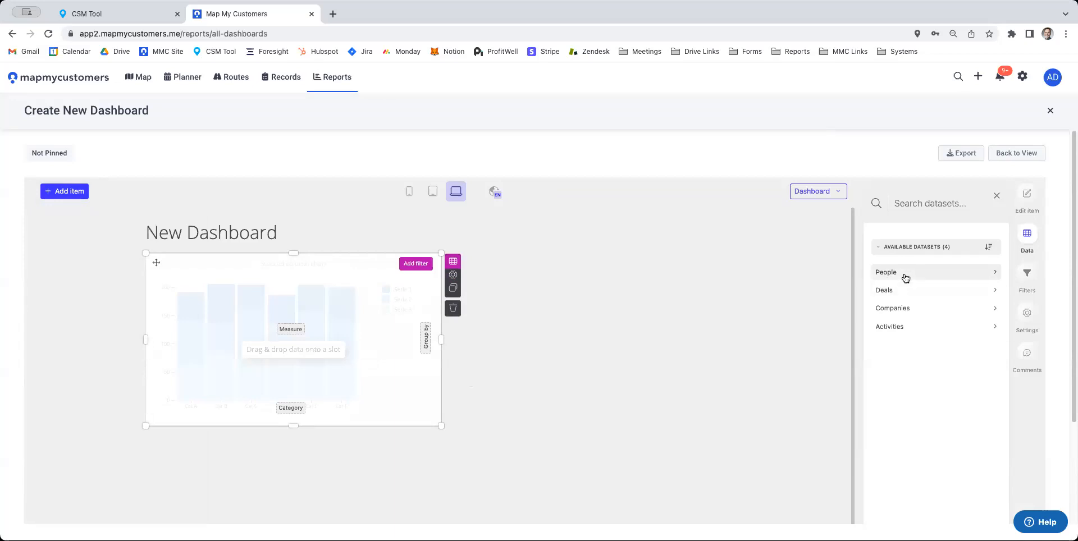
left_click(907, 329)
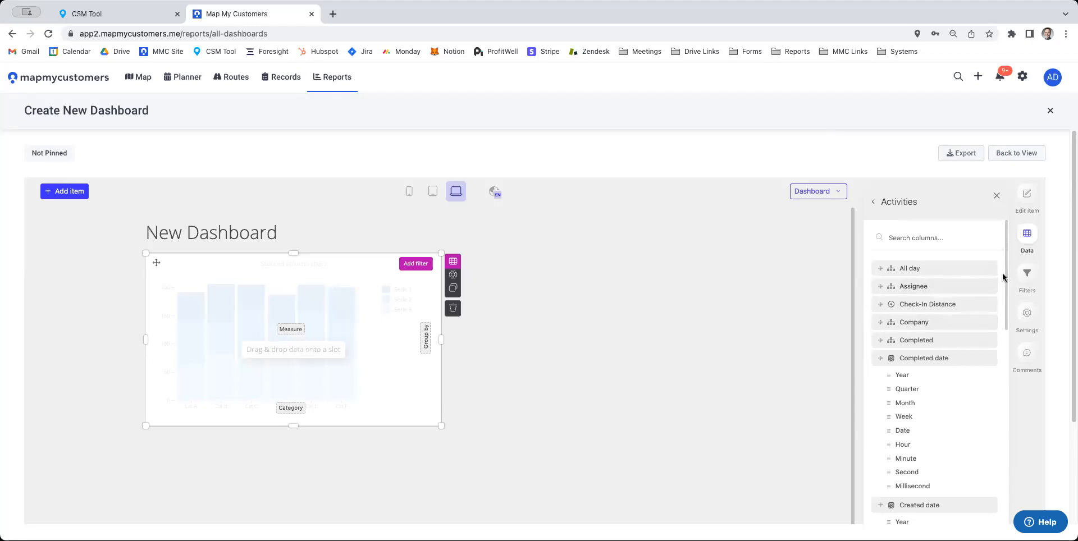
left_click_drag(1006, 276, 1006, 497)
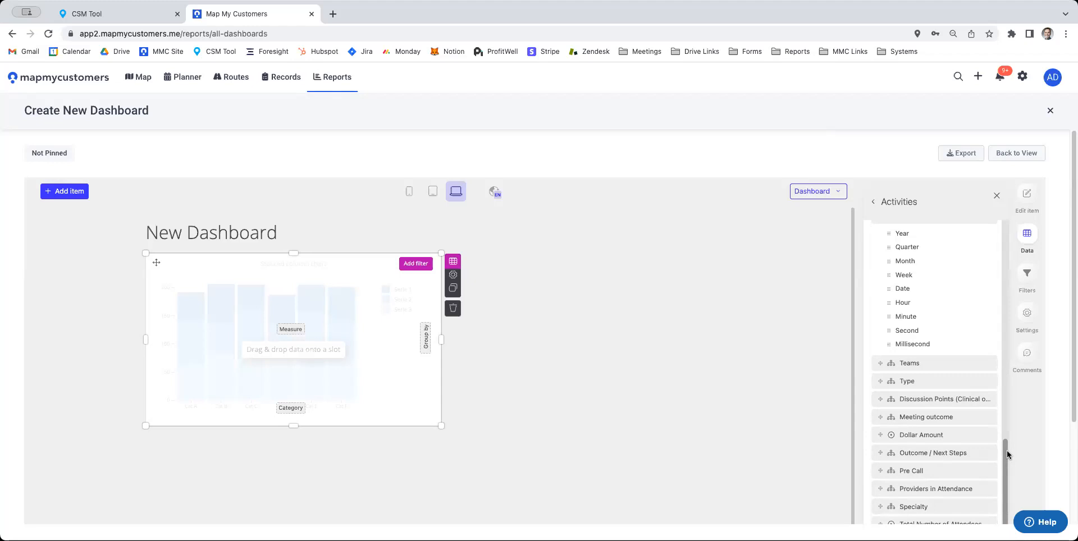
left_click_drag(1007, 455, 1026, 162)
scroll(937, 234, "down", 1)
scroll(935, 231, "up", 1)
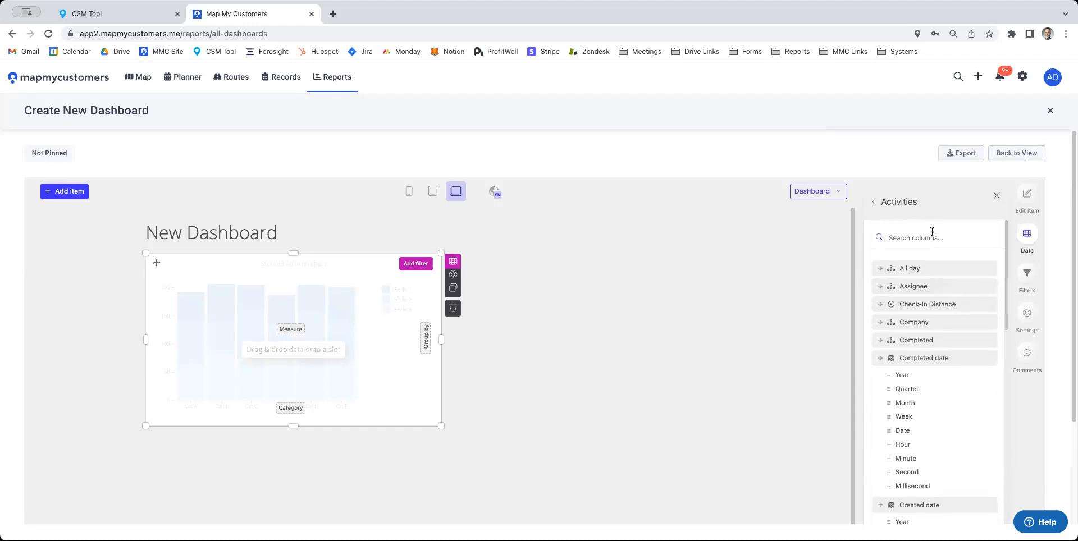
type("name")
left_click_drag(915, 268, 298, 331)
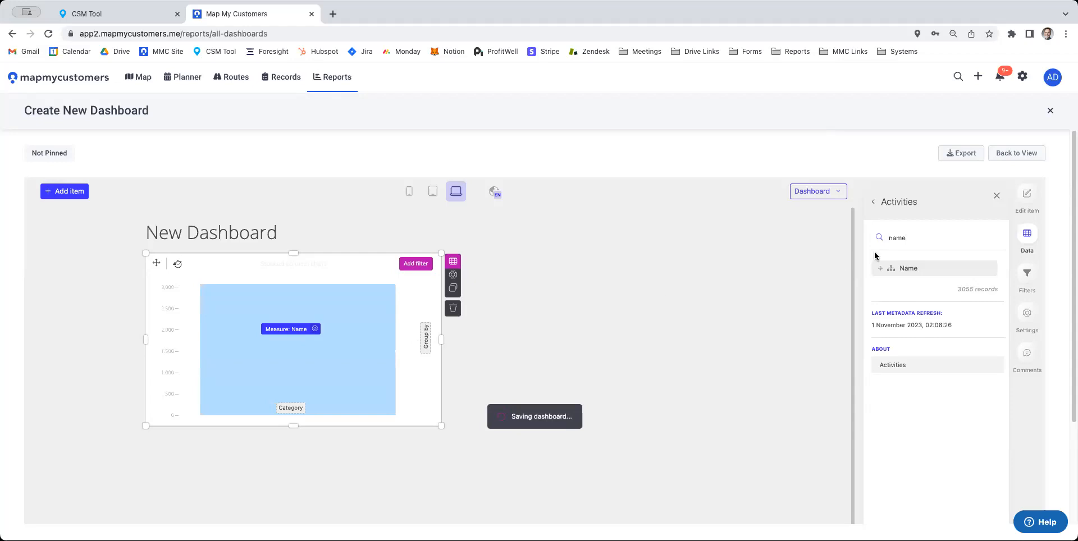
Step: Find the Owner column in the Activities dataset and assign it as the chart's category
left_click_drag(932, 237, 868, 235)
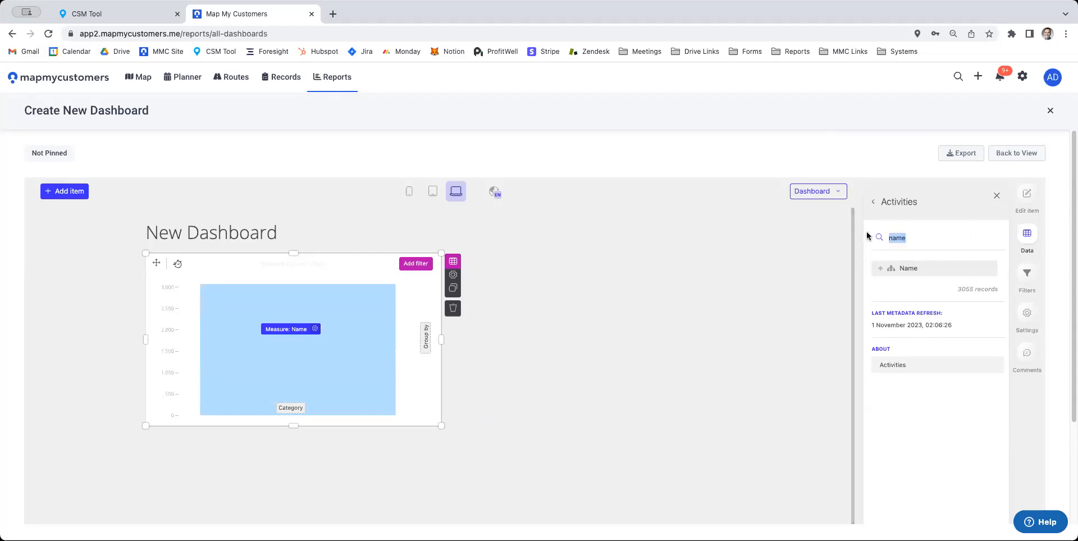
type("owne")
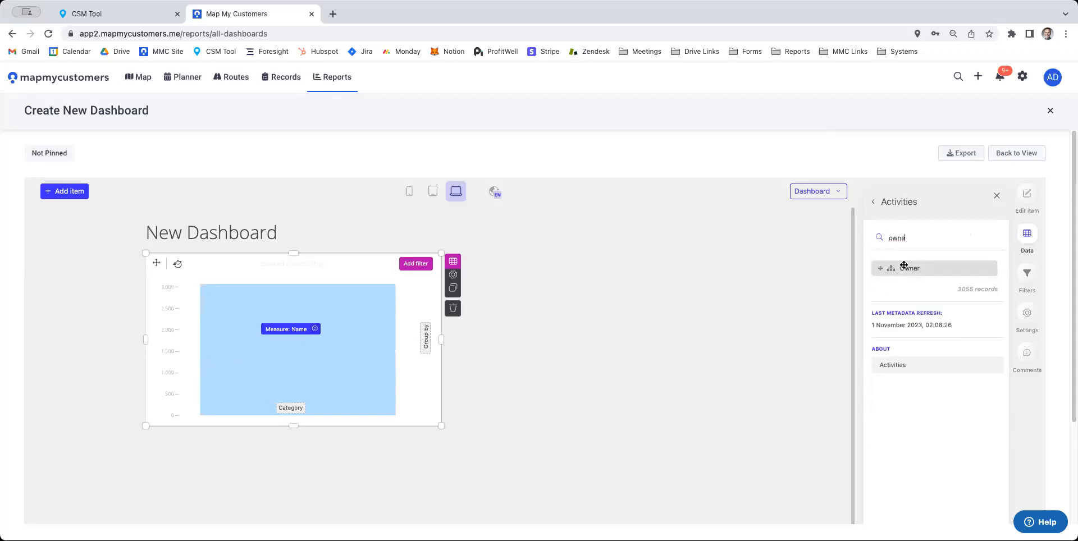
left_click_drag(904, 266, 290, 408)
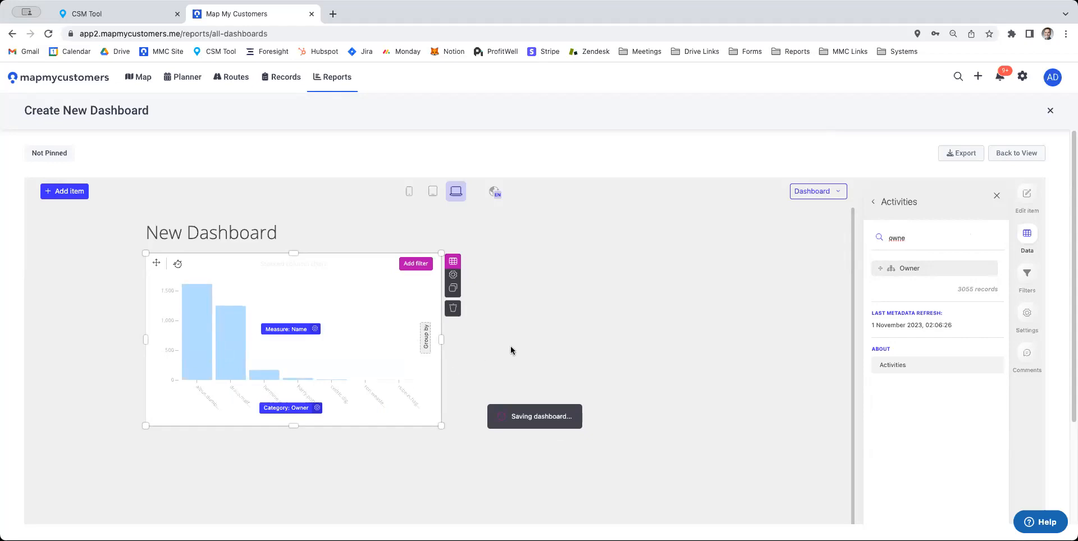
Step: Group the chart by the Activities Type column and enlarge it to span most of the canvas width
left_click_drag(955, 238, 849, 236)
type("type")
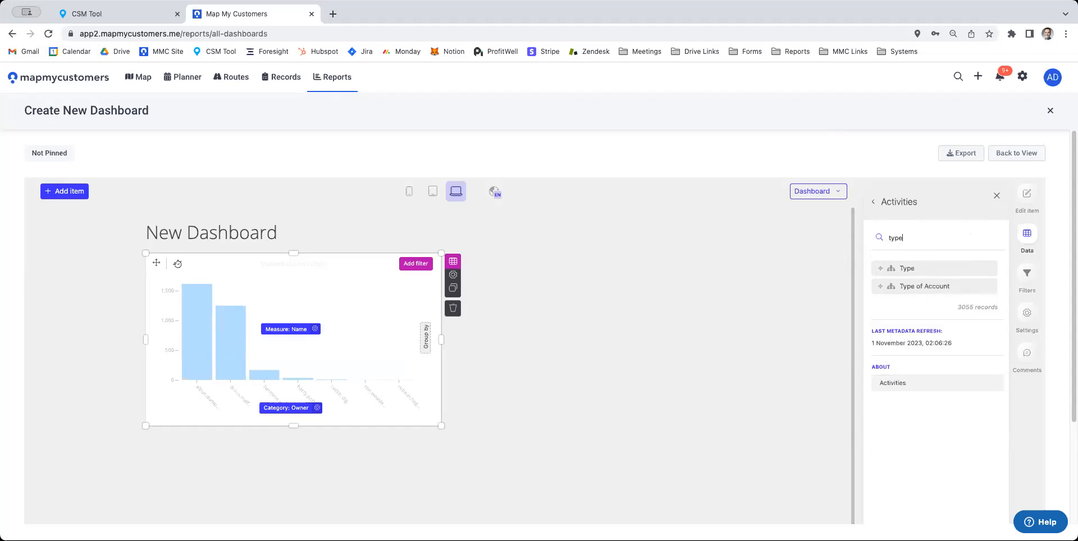
left_click_drag(880, 269, 426, 332)
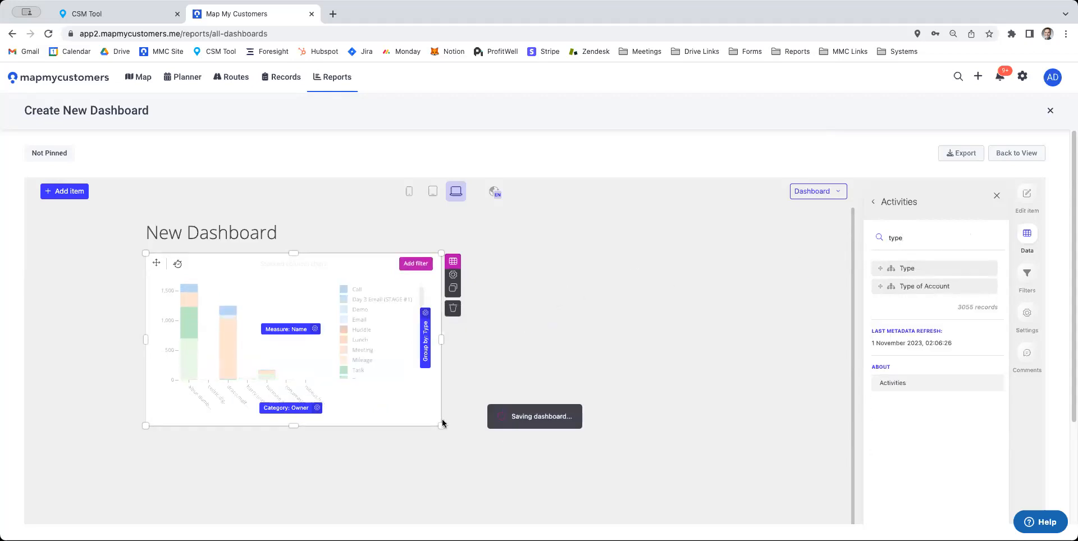
left_click_drag(442, 427, 700, 481)
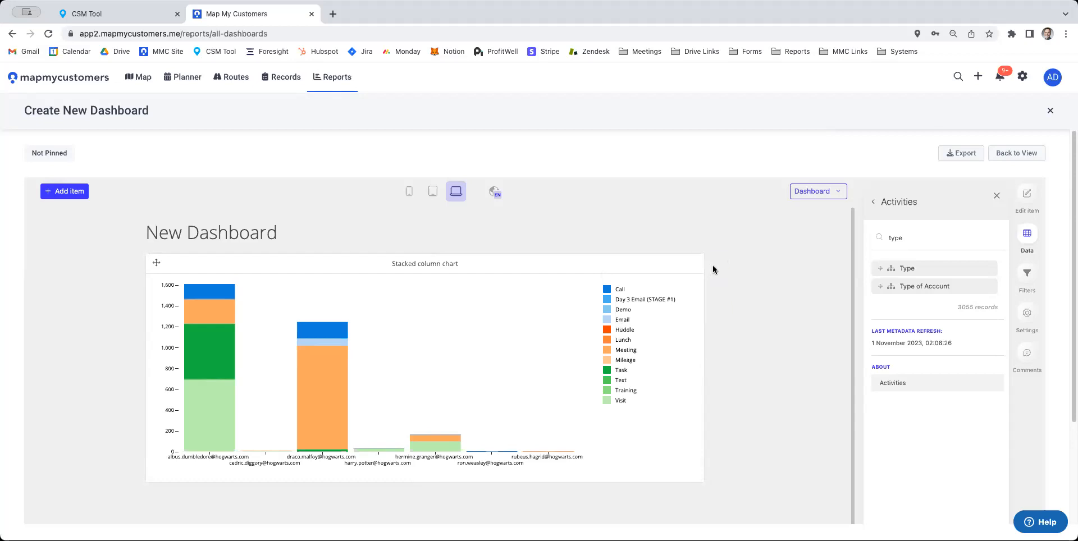
Step: Open the stacked column chart's settings and change the chart title to "Activities by Rep by Type"
mouse_move(716, 275)
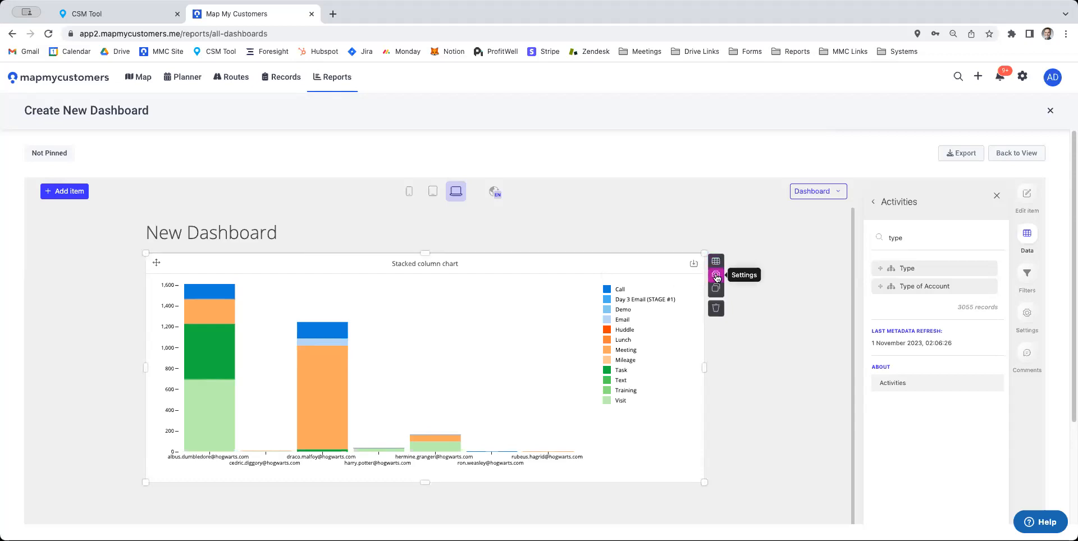
left_click(716, 275)
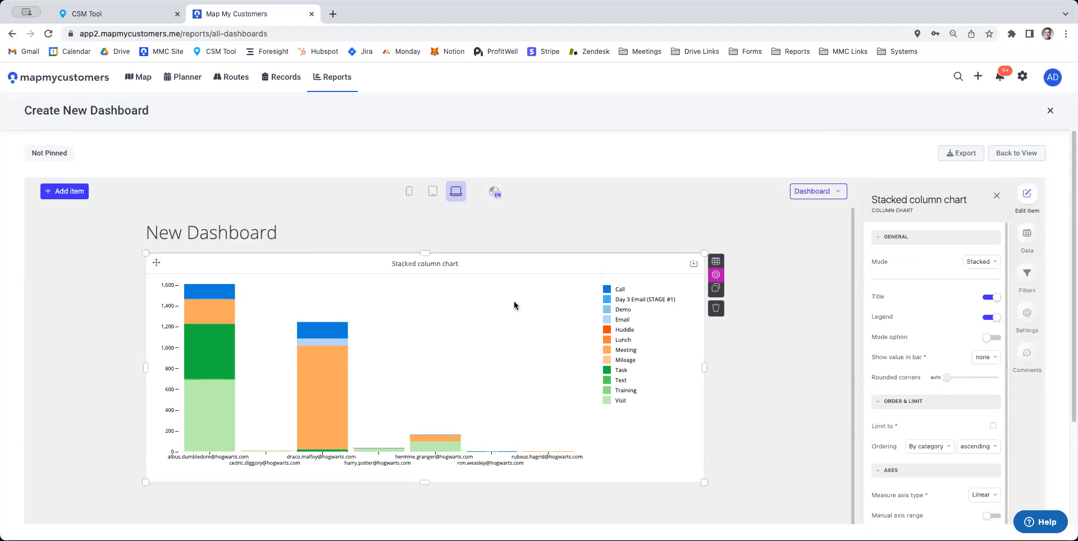
left_click_drag(482, 262, 390, 258)
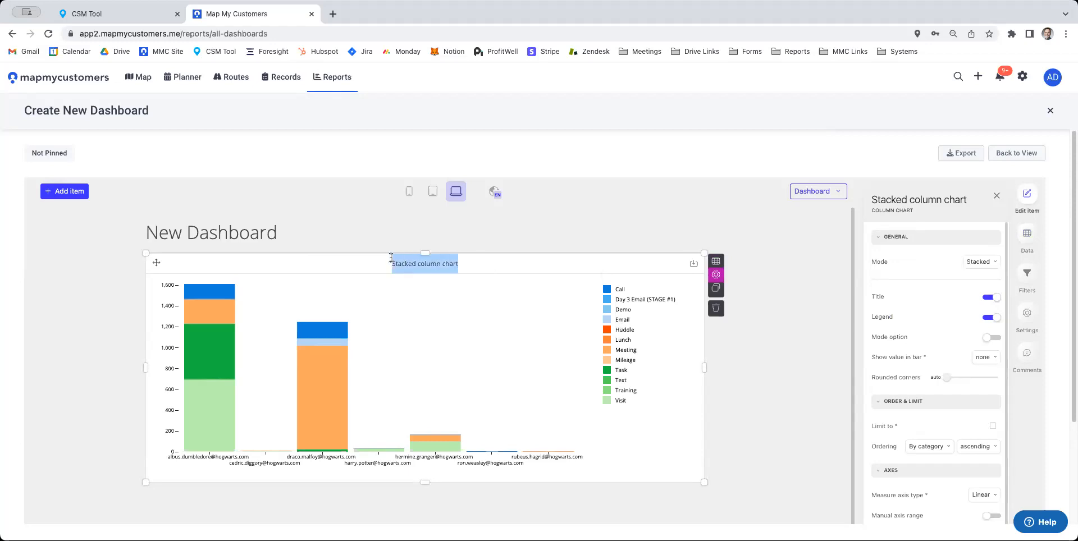
type("Ac")
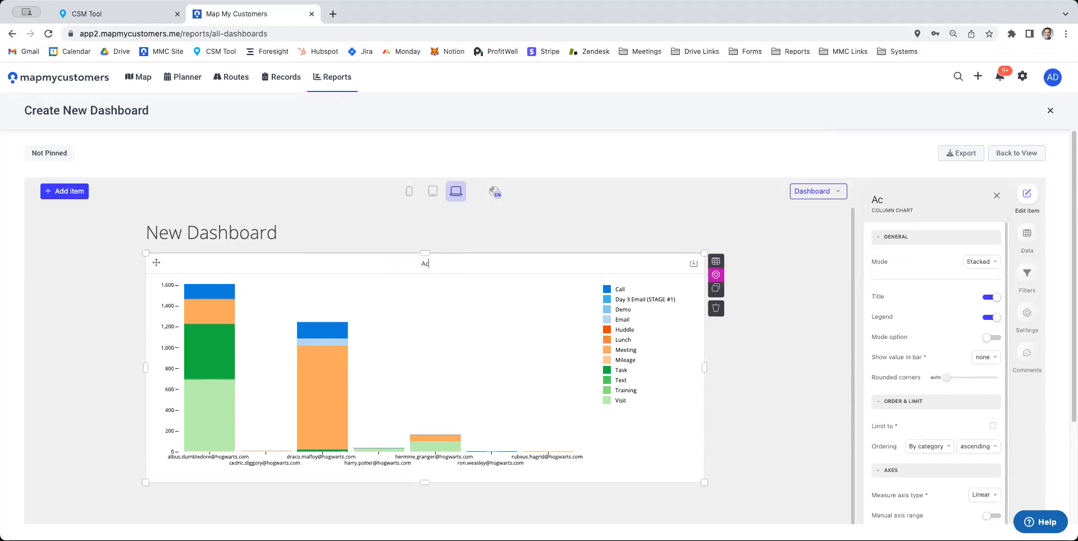
type("ivitie")
key("BackSpace")
key("BackSpace")
key("BackSpace")
type("ities by Rep")
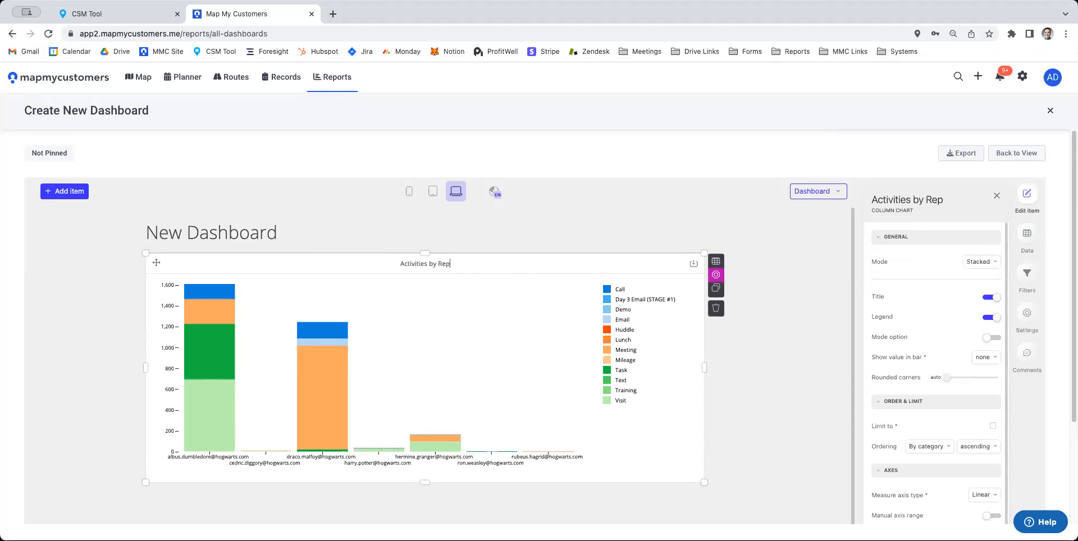
type(" by Type")
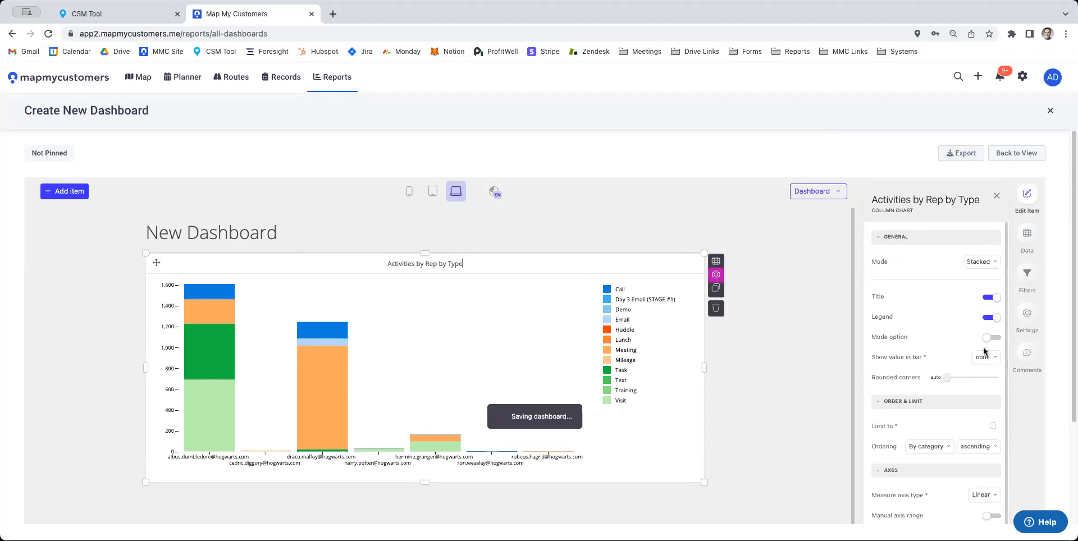
Step: Show absolute values inside the bars of the Activities by Rep by Type chart
left_click(991, 362)
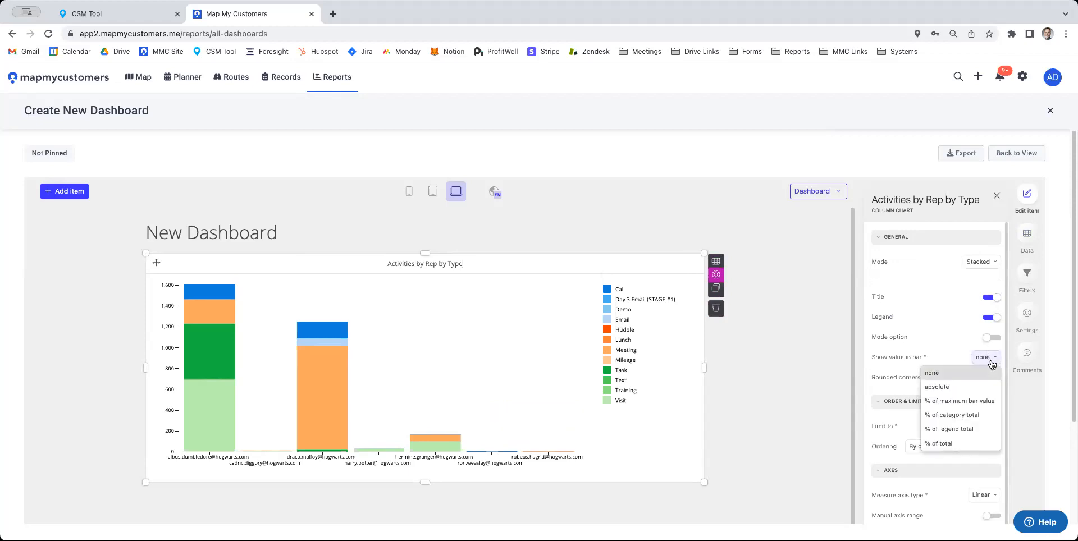
left_click(975, 387)
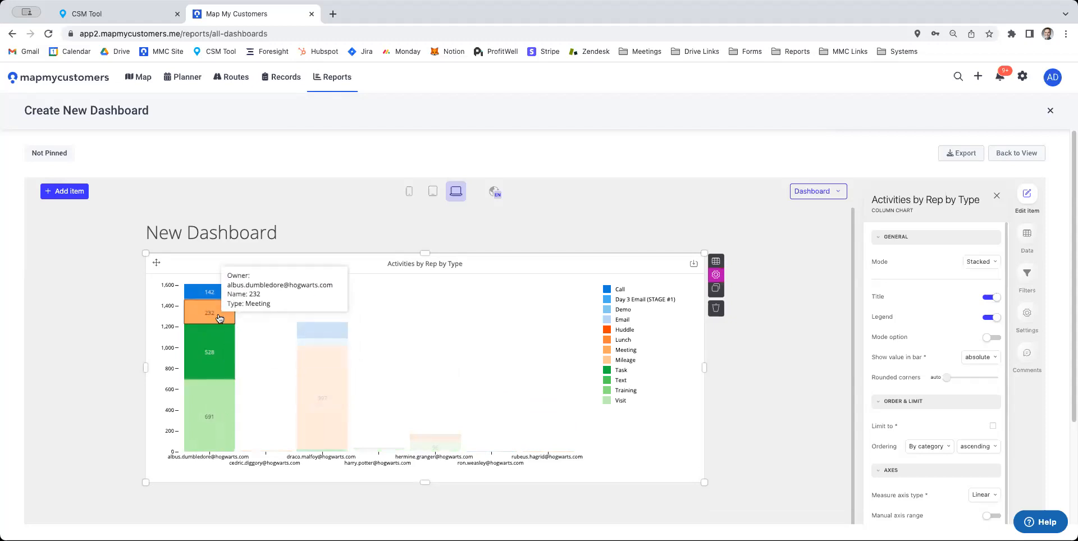
left_click(767, 356)
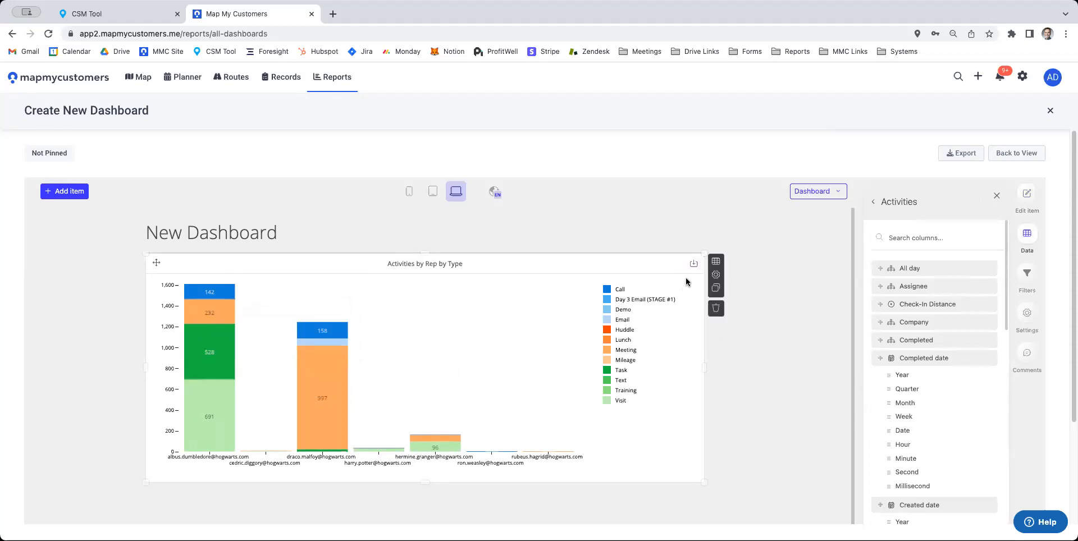
Step: Order the Activities by Rep by Type chart by measure, descending, and enlarge it slightly in width and height
left_click(716, 275)
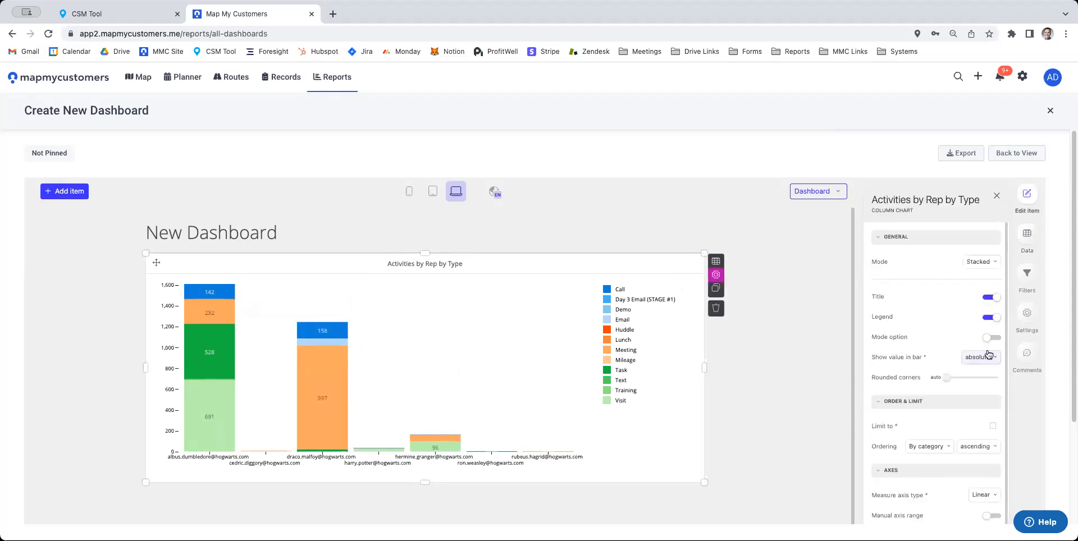
scroll(1007, 341, "down", 2)
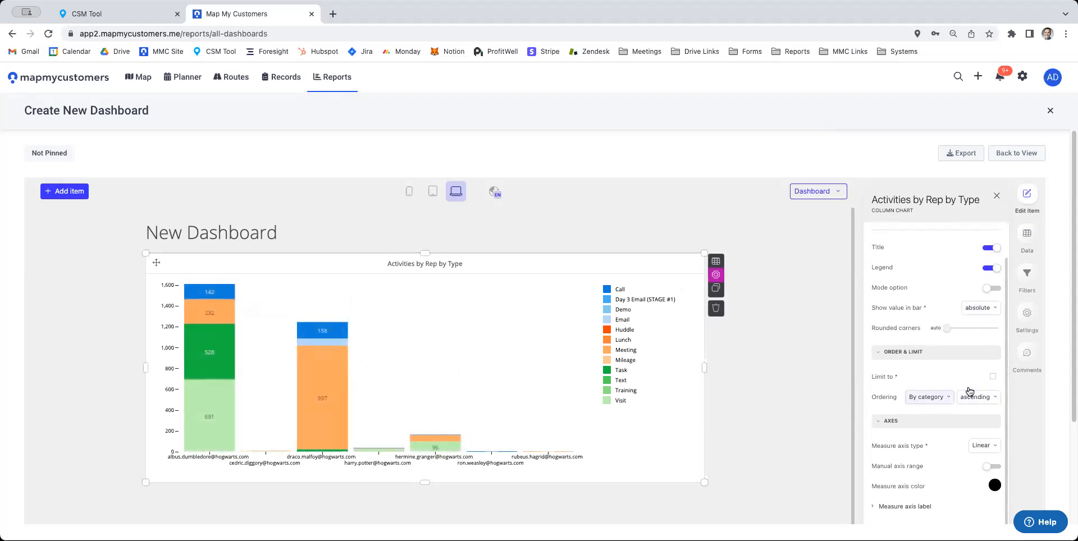
left_click(940, 400)
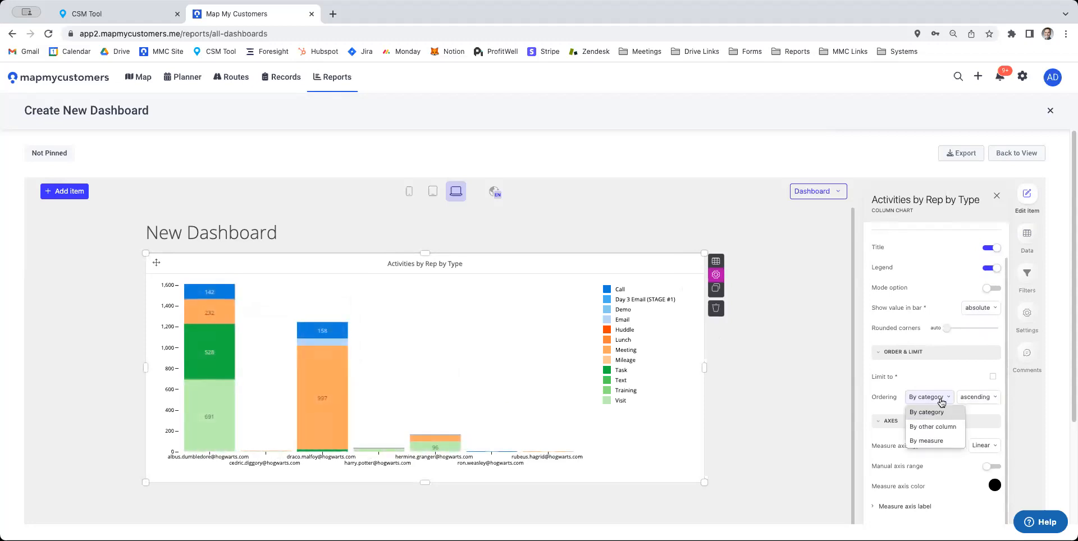
left_click(944, 442)
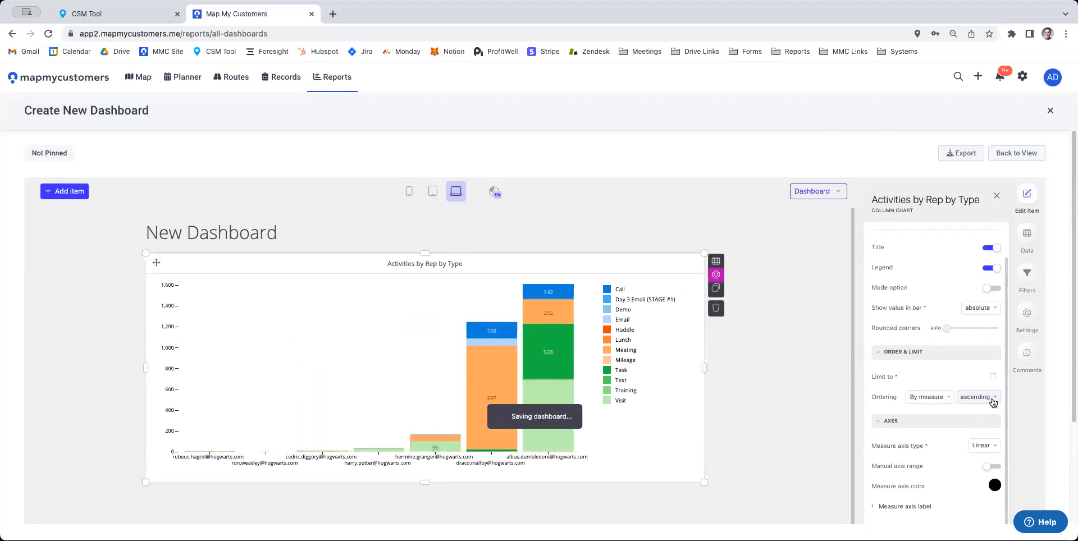
left_click(984, 399)
left_click(975, 428)
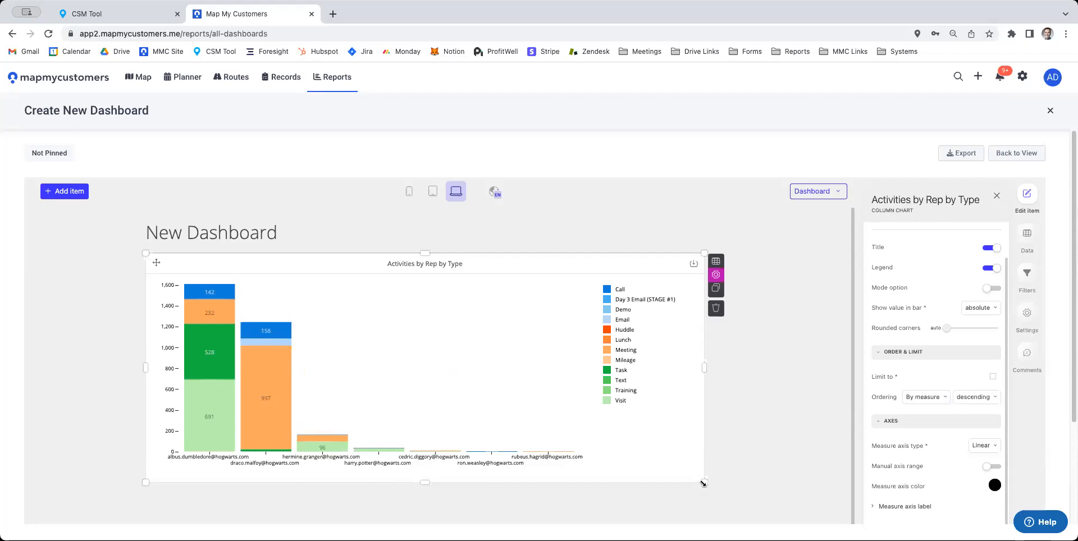
left_click_drag(704, 483, 735, 499)
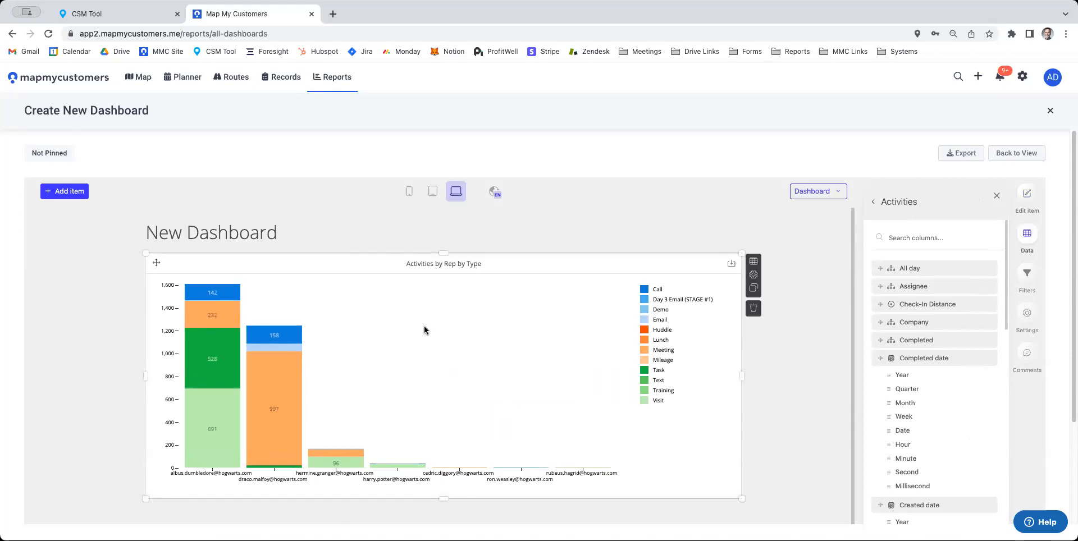
Step: Add a date filter above the chart and assign it the Date level of the Completed date column
left_click(71, 193)
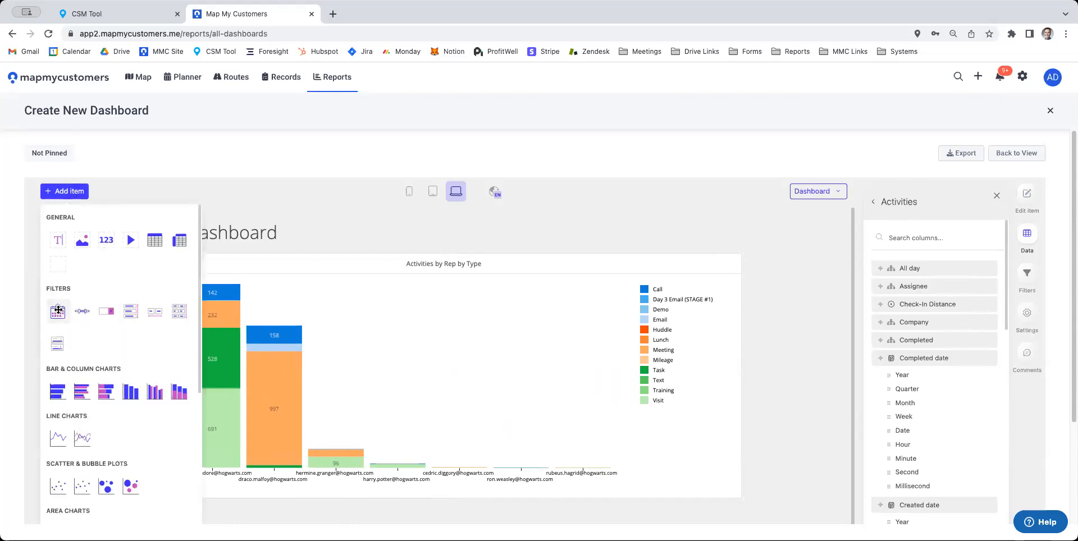
left_click_drag(57, 314, 158, 261)
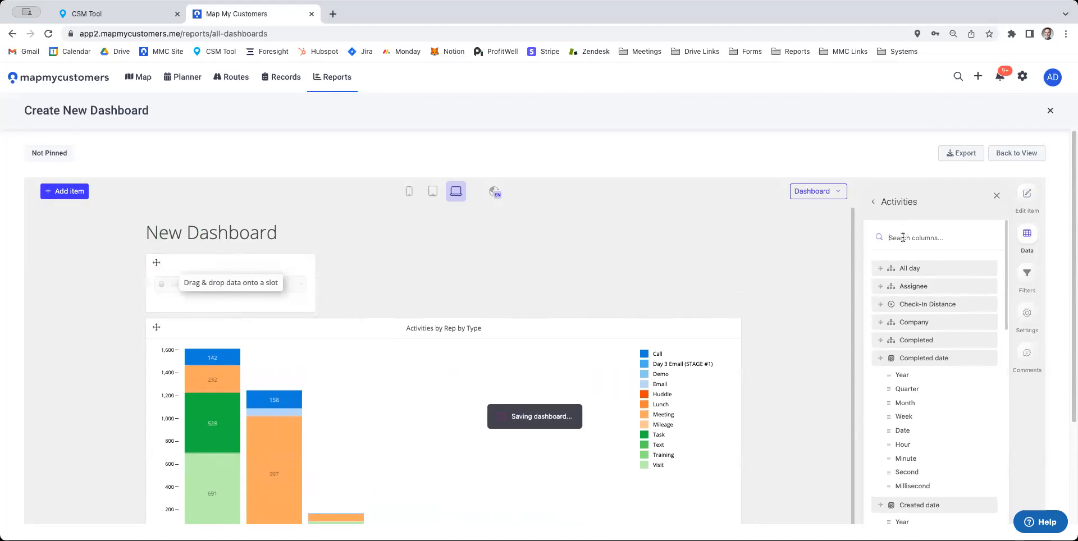
type("compl")
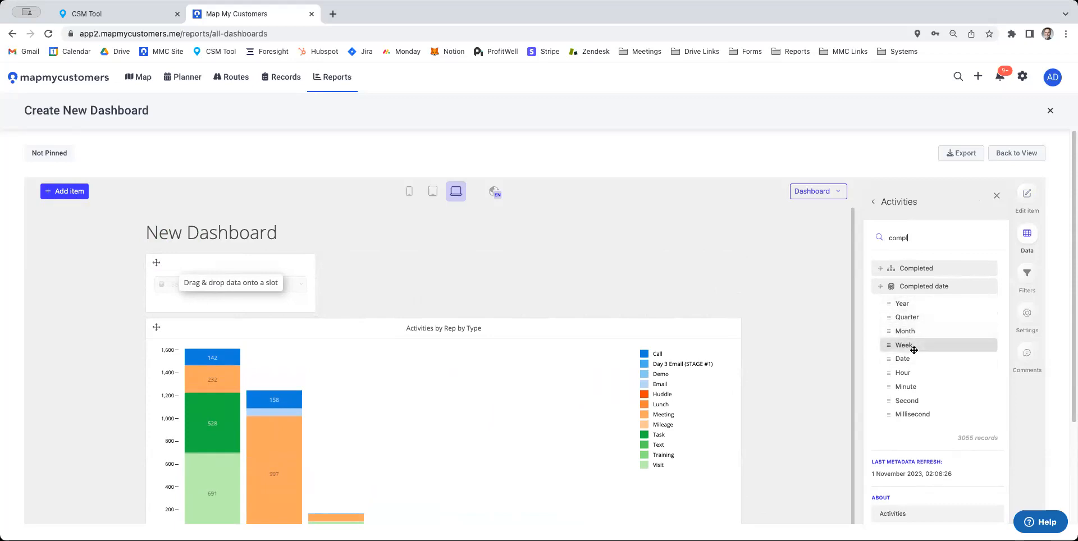
left_click_drag(905, 360, 237, 286)
left_click_drag(237, 287, 237, 286)
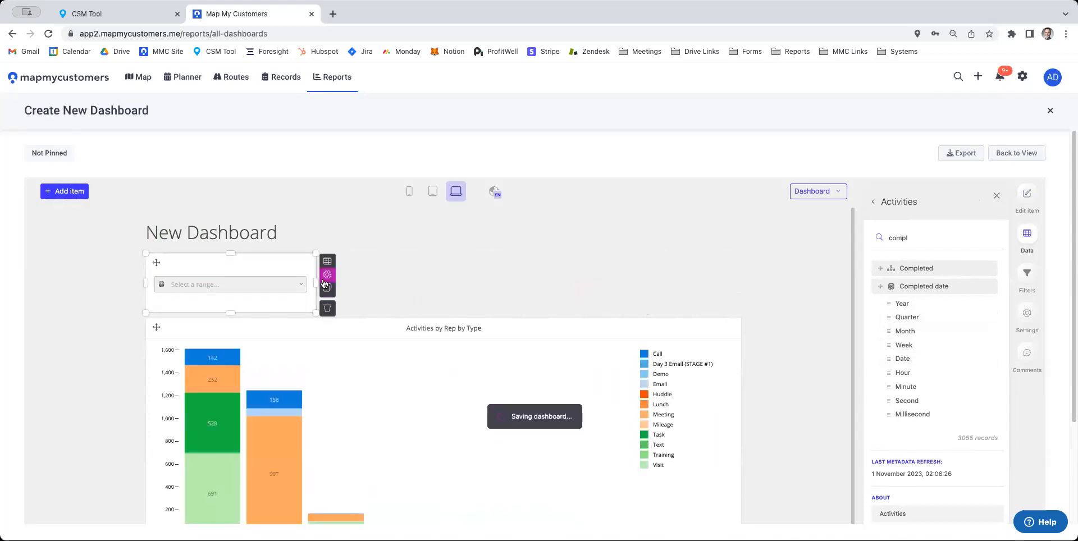
Step: Enable the date filter's title and set it to "Activity Date"
left_click(328, 276)
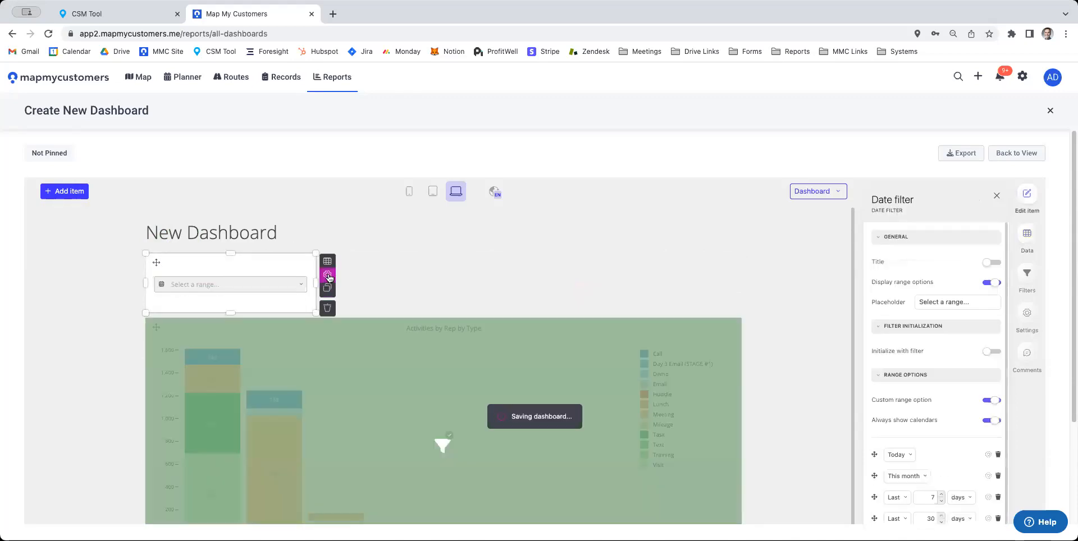
left_click(991, 264)
left_click_drag(275, 255, 135, 259)
type("Activity Date")
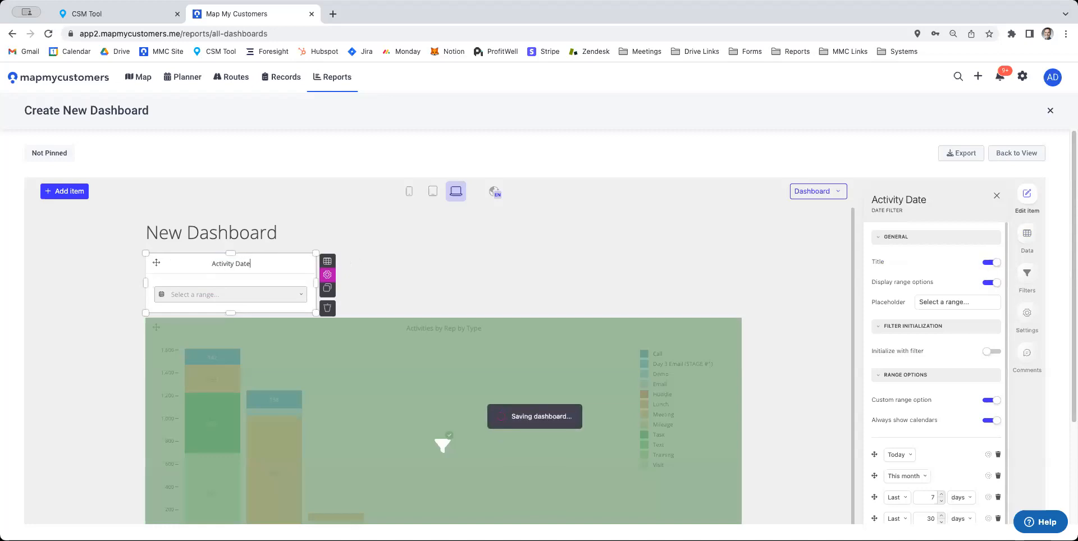
left_click(412, 269)
Step: Examine the preset range options in the Activity Date filter's settings
mouse_move(281, 270)
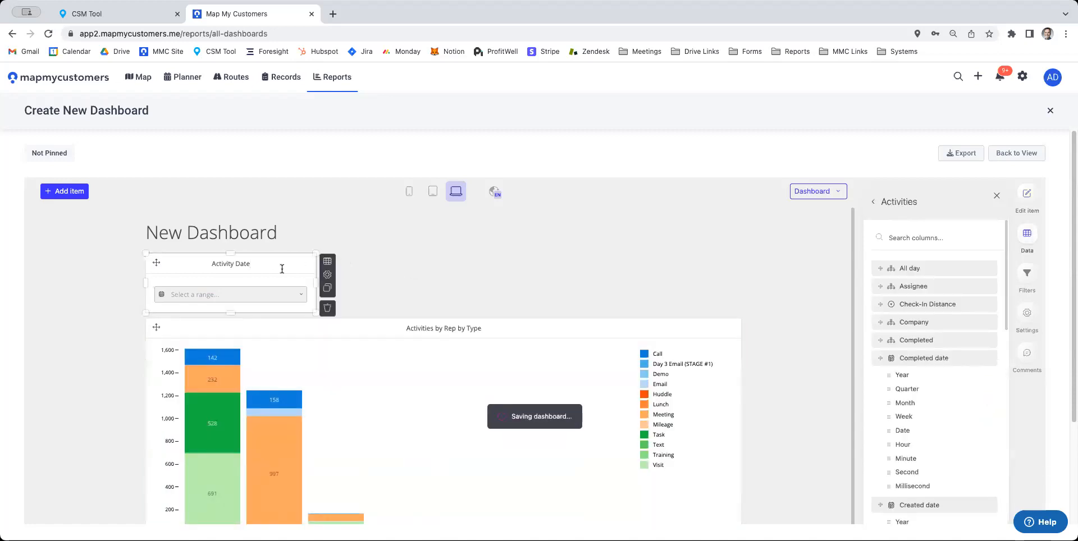
left_click(328, 275)
left_click_drag(1070, 296, 1069, 382)
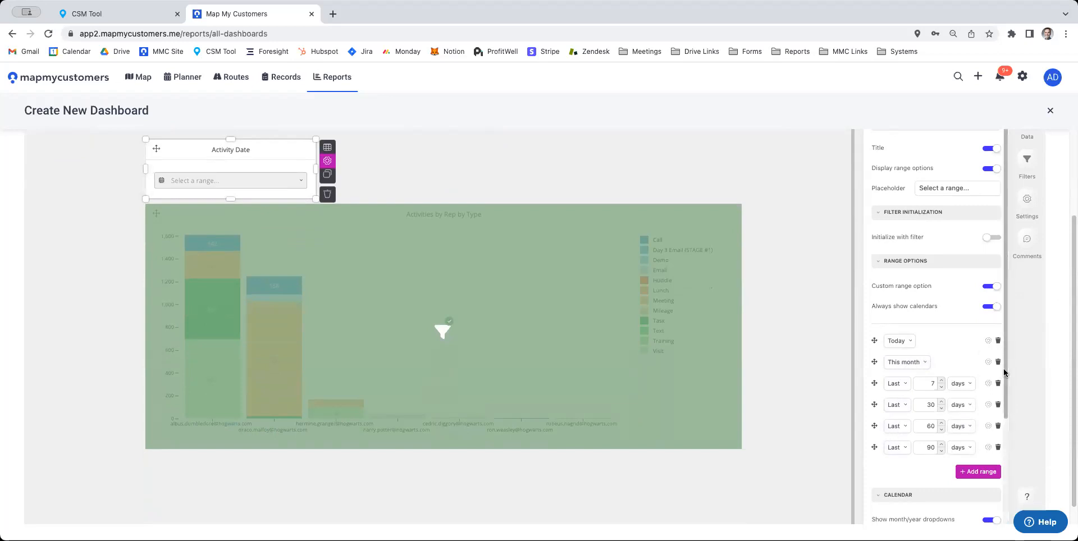
left_click_drag(1073, 324, 1071, 265)
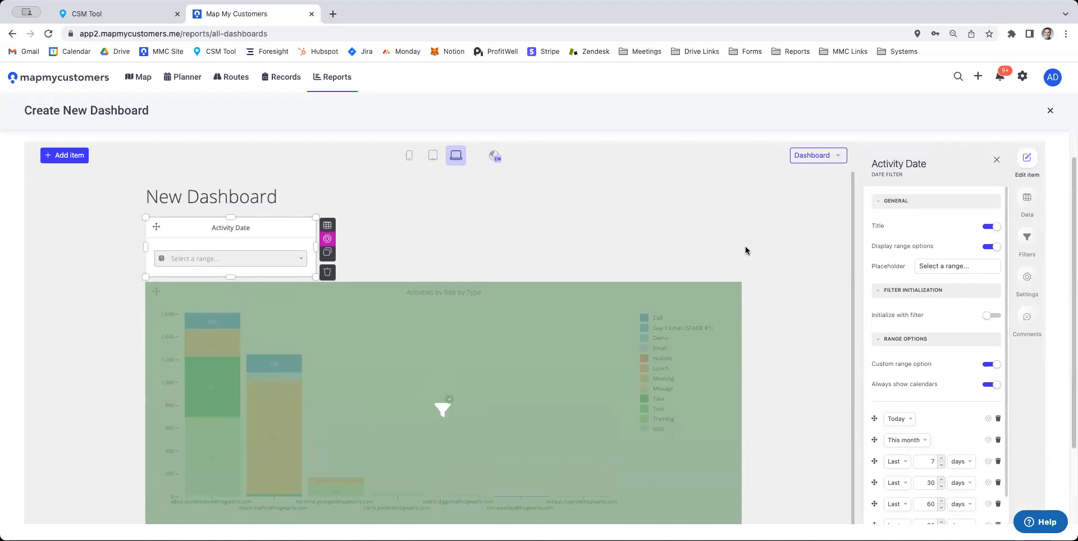
left_click(648, 221)
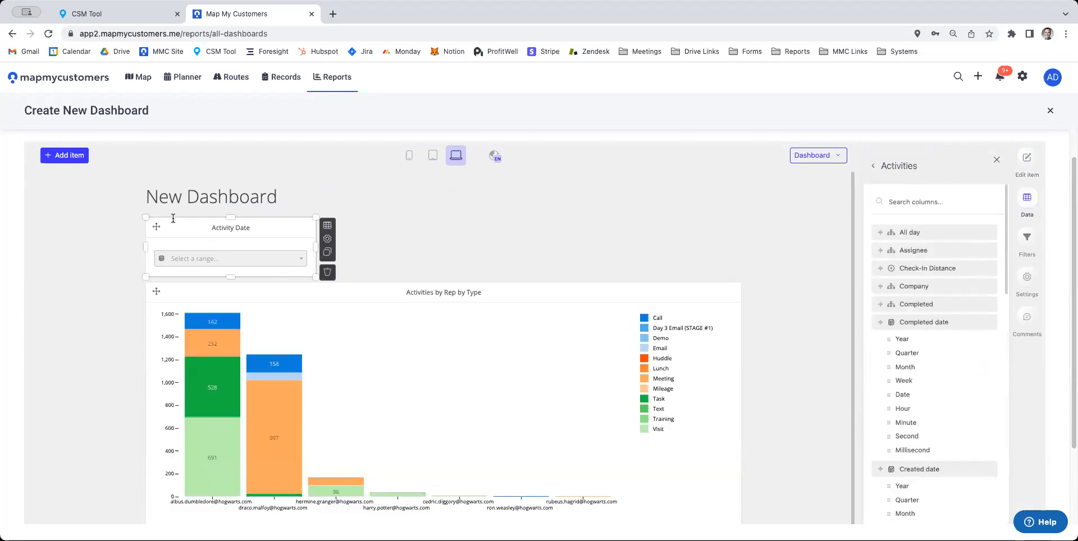
Step: Add a checkbox list filter beside the Activity Date filter and resize it to match that filter's height
left_click(69, 156)
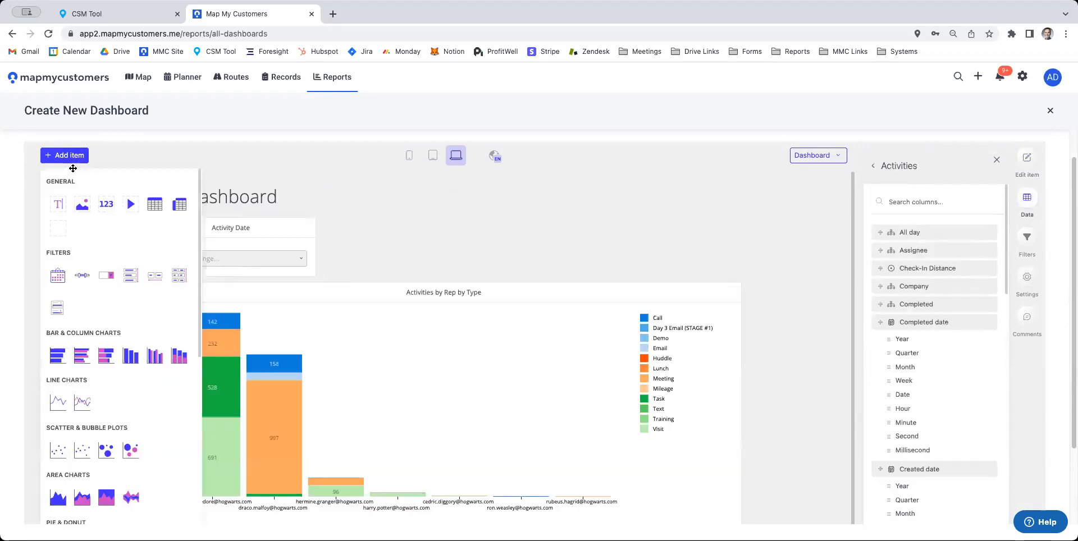
left_click(140, 278)
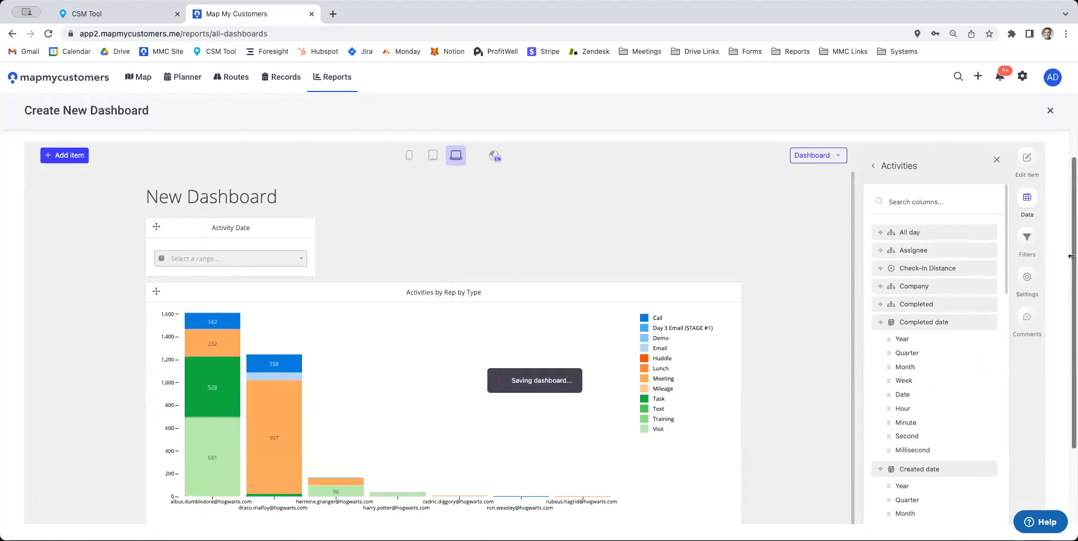
left_click_drag(1073, 257, 1067, 381)
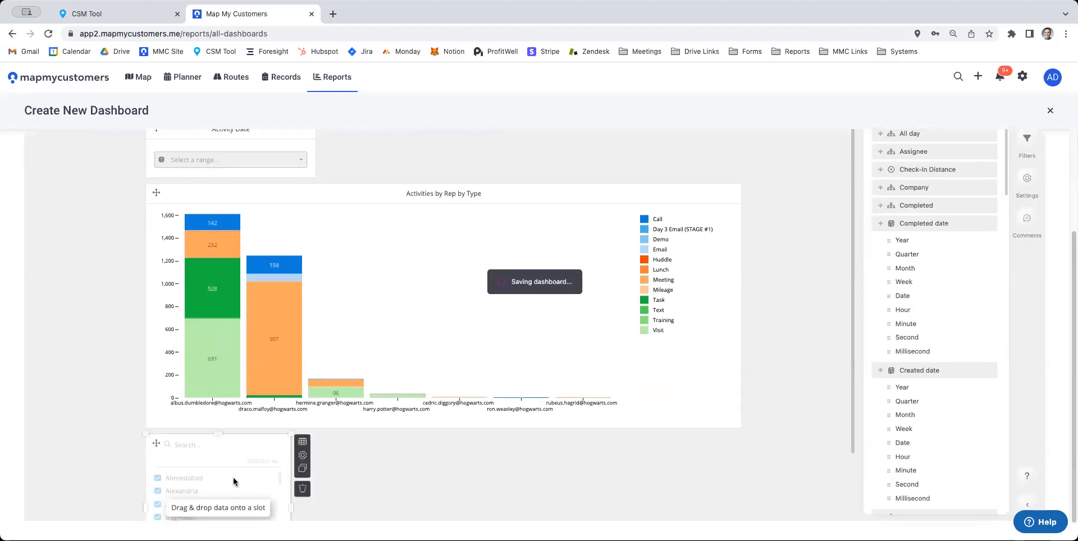
left_click_drag(154, 445, 344, 130)
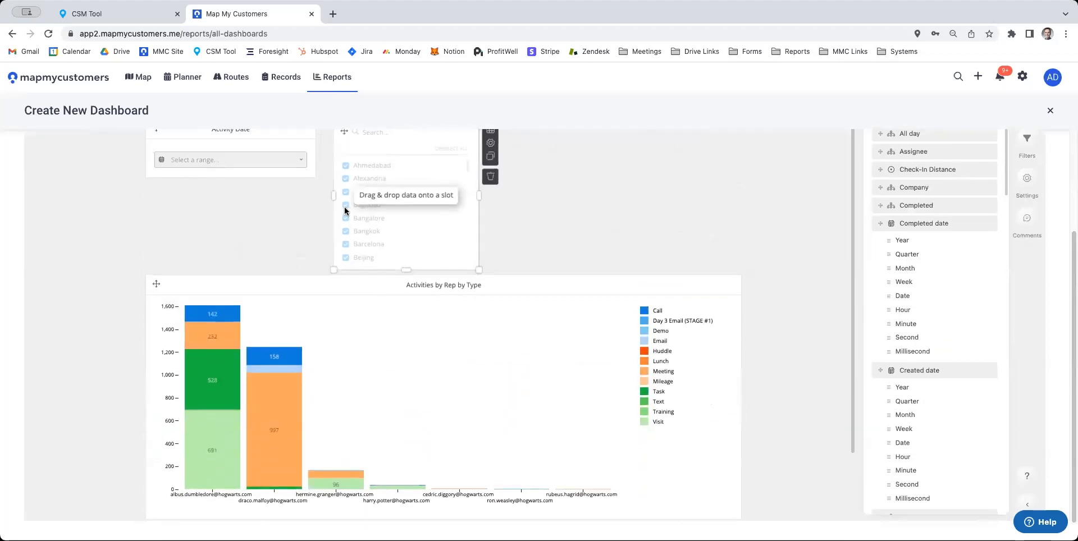
left_click_drag(1073, 246, 1059, 167)
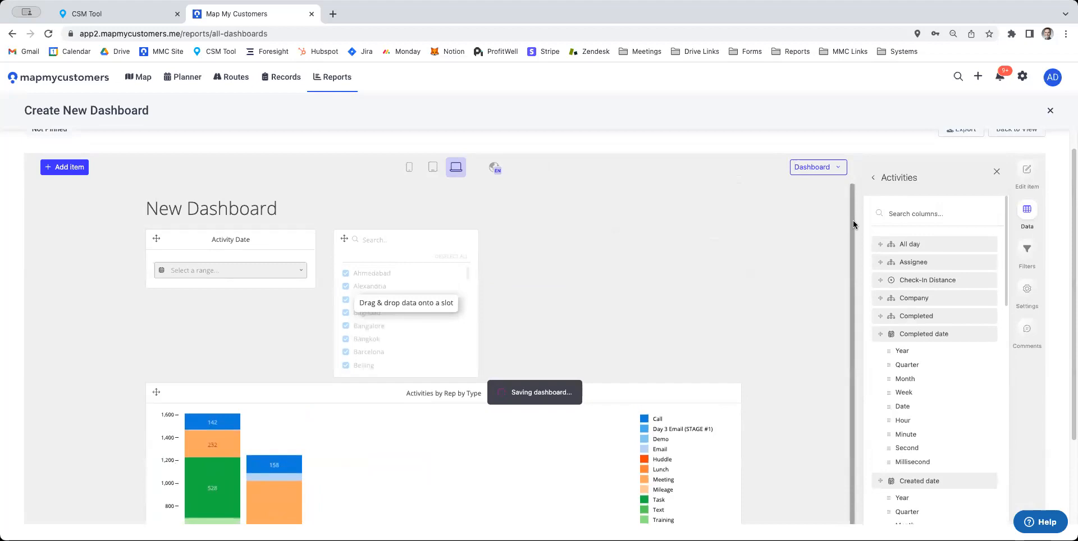
left_click_drag(478, 377, 516, 289)
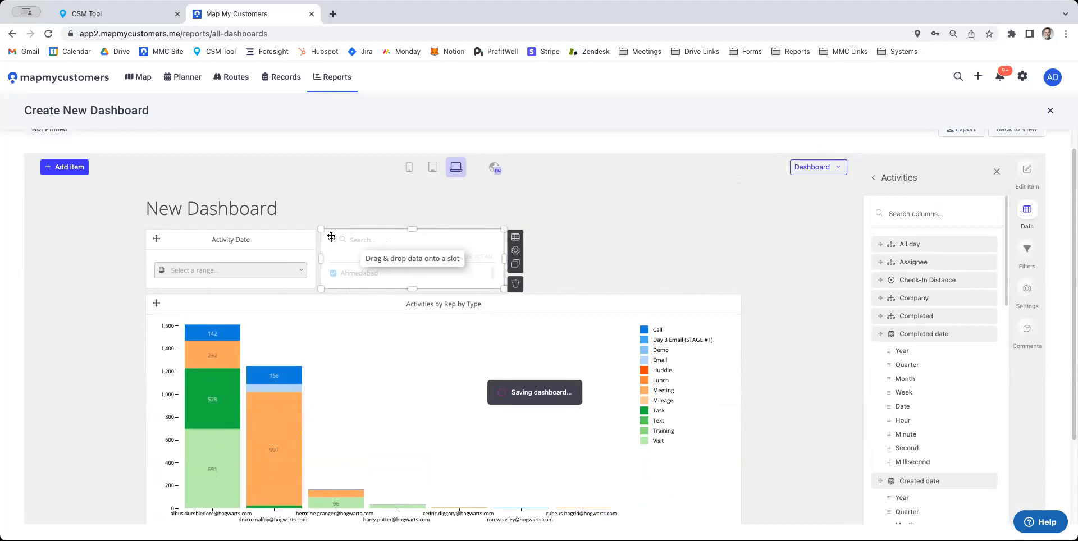
Step: Assign the Type column to the checkbox list filter and reshape it into a tall, narrow box beneath the Activity Date filter
type("type")
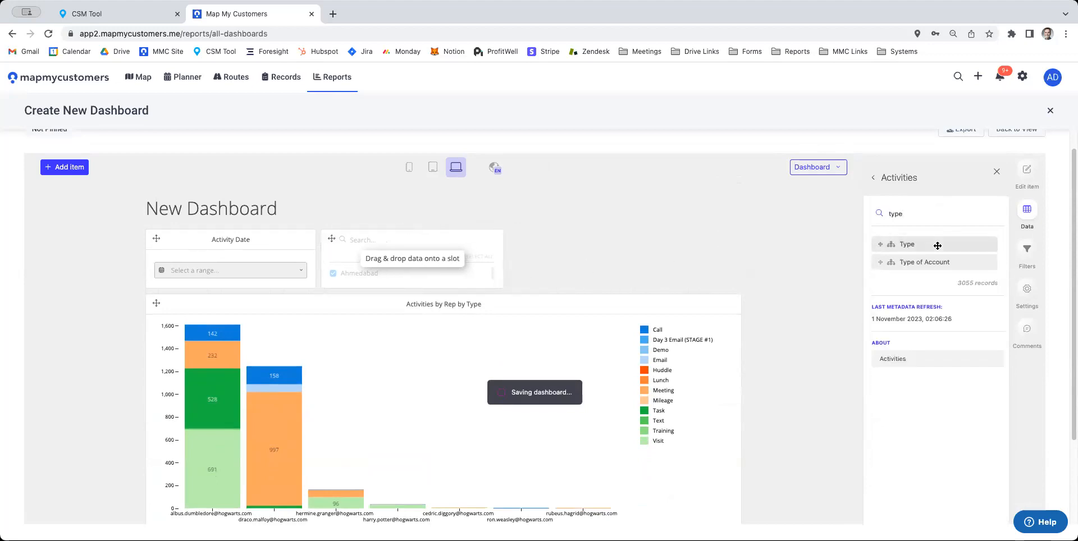
left_click_drag(937, 246, 411, 378)
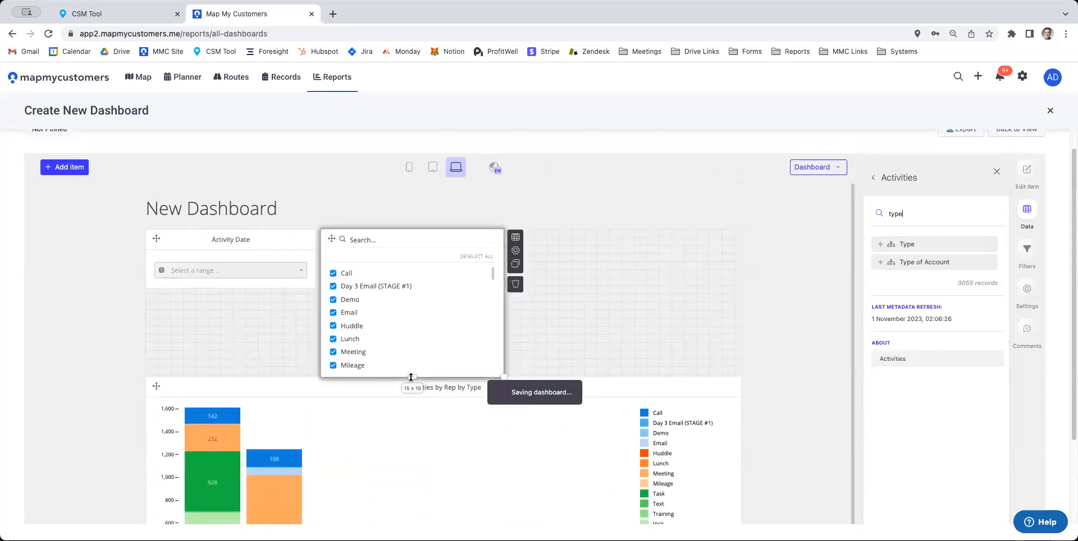
left_click_drag(504, 304, 424, 301)
left_click_drag(332, 239, 147, 307)
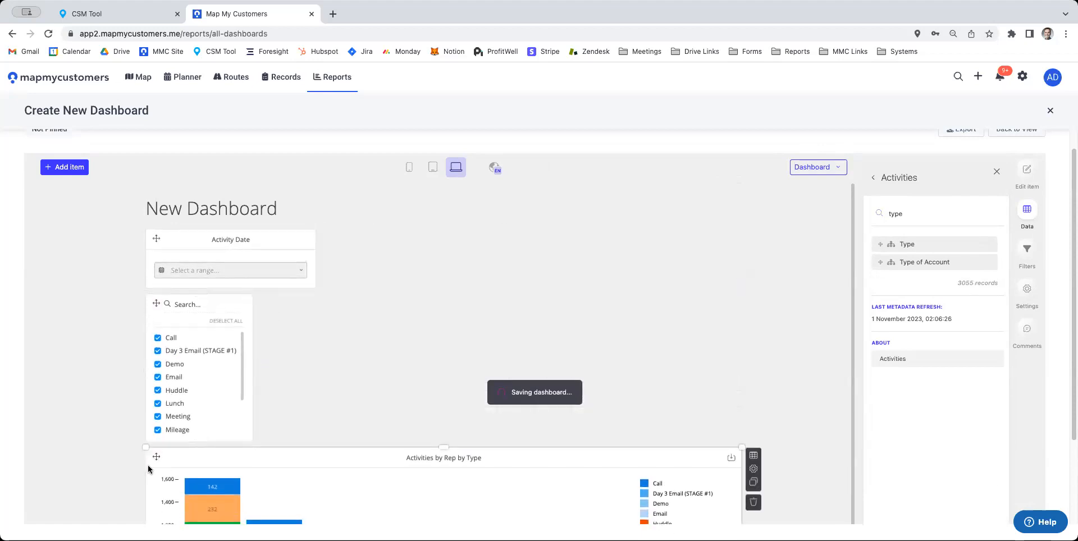
Step: Narrow the chart to fit beside the filters, and resize the Activity Date and Type filters into an even column
scroll(1072, 241, "down", 2)
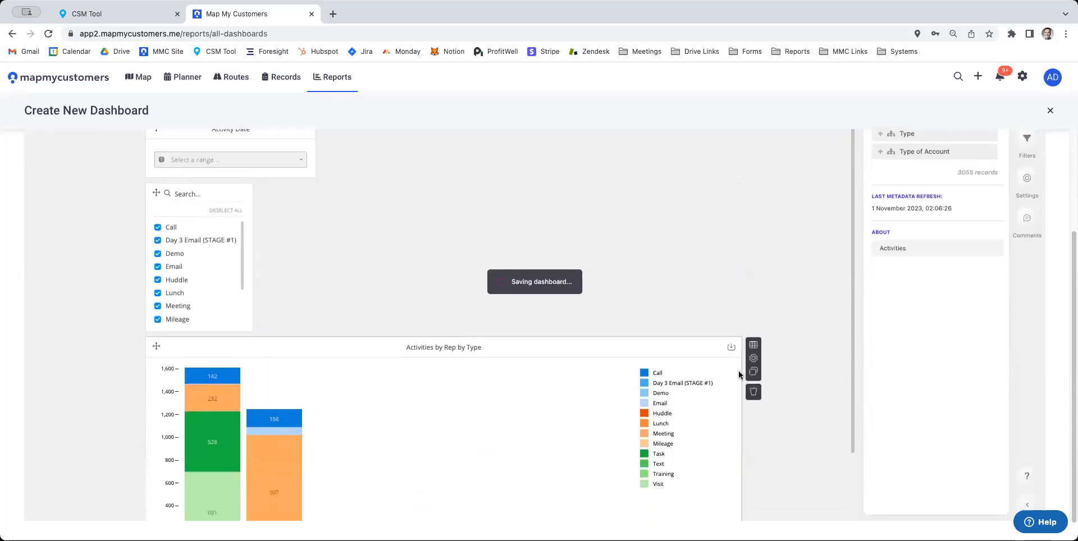
left_click_drag(143, 458, 255, 465)
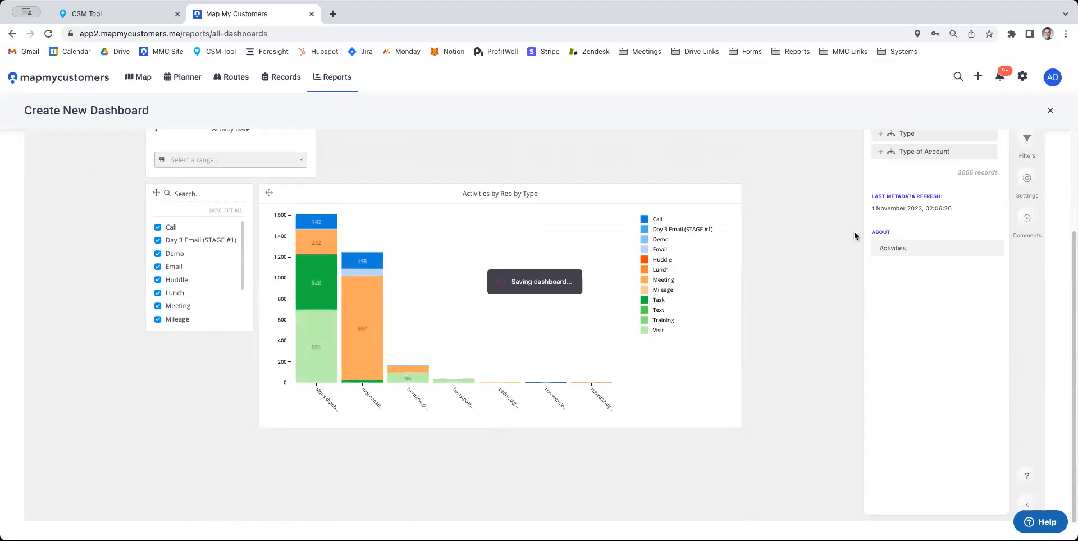
left_click_drag(1071, 233, 1071, 136)
mouse_move(285, 272)
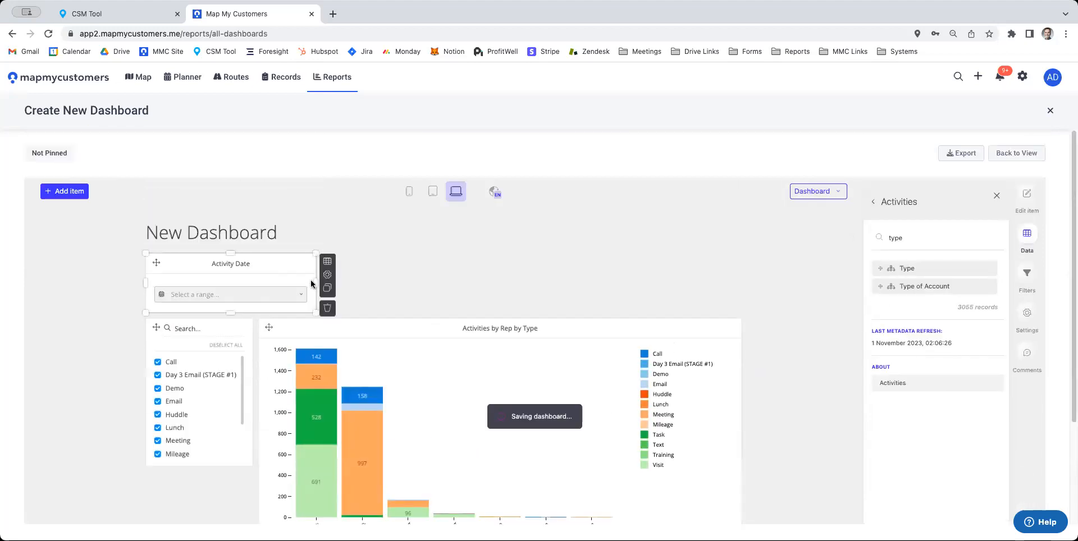
left_click_drag(312, 284, 251, 276)
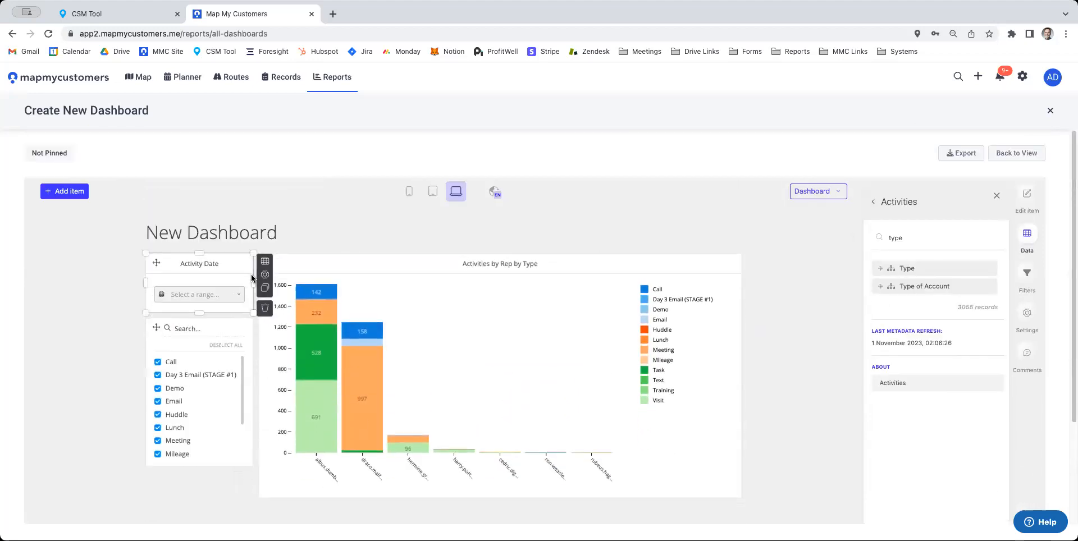
left_click_drag(199, 466, 197, 485)
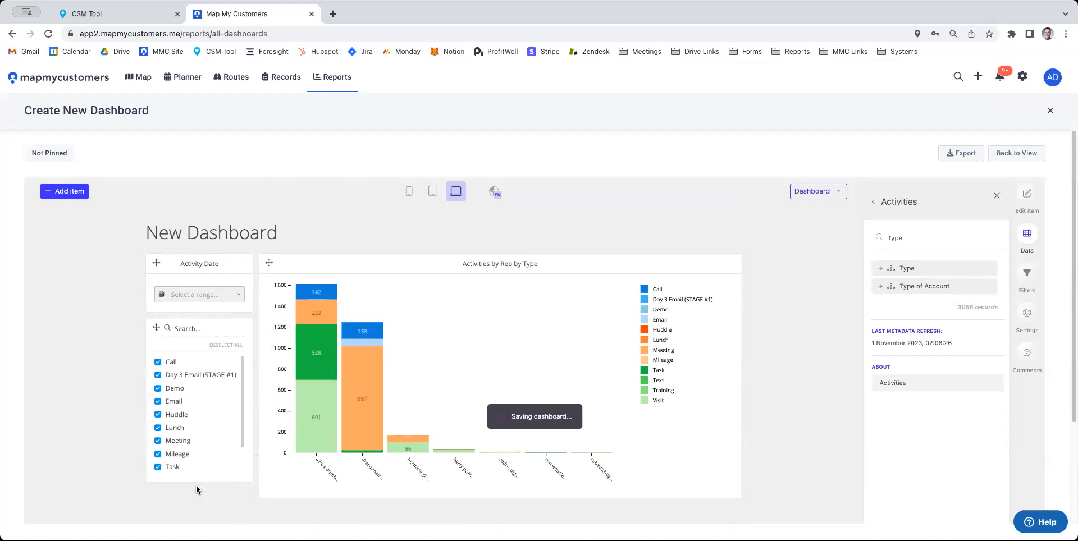
Step: Deselect all activity types in the list filter and select only Meeting
left_click(233, 345)
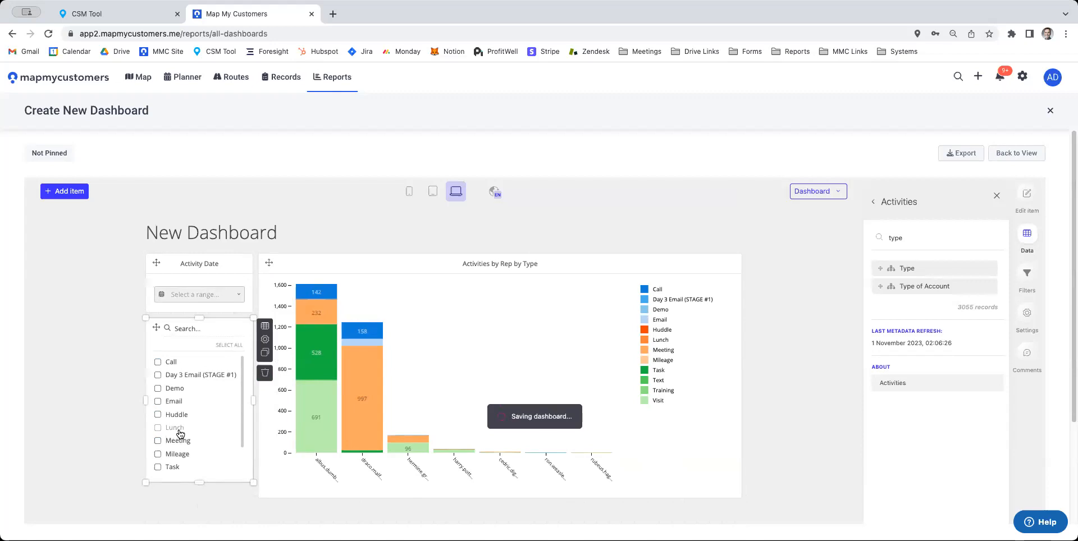
left_click(176, 442)
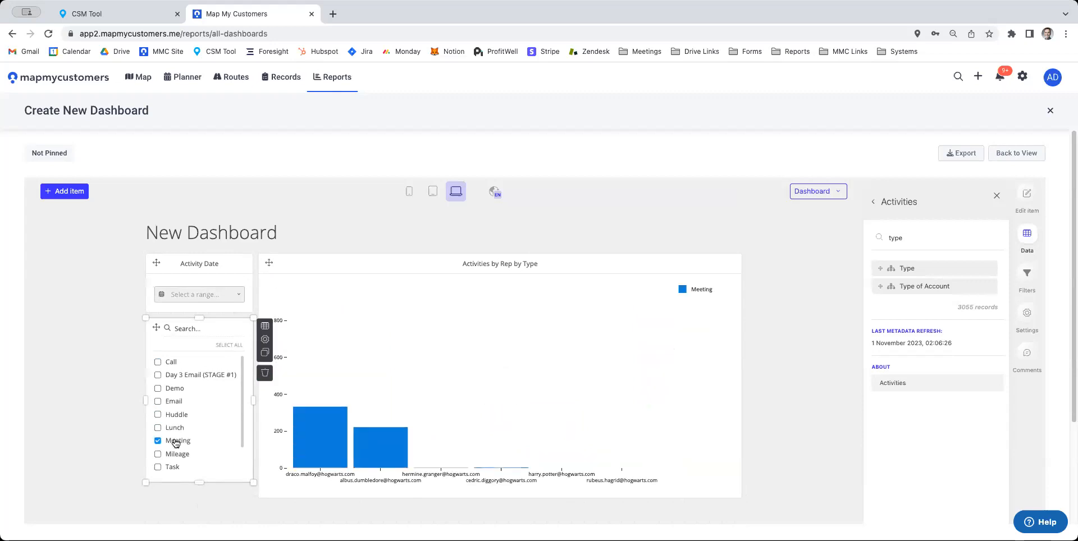
Step: Select all activity types in the list filter again and extend its height to match the chart's lower edge
mouse_move(301, 404)
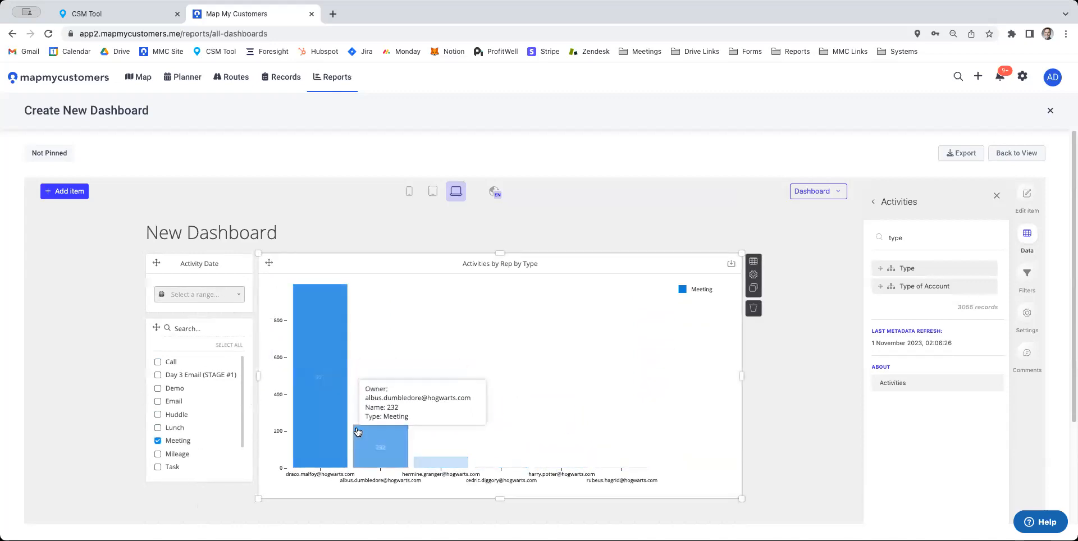
mouse_move(452, 465)
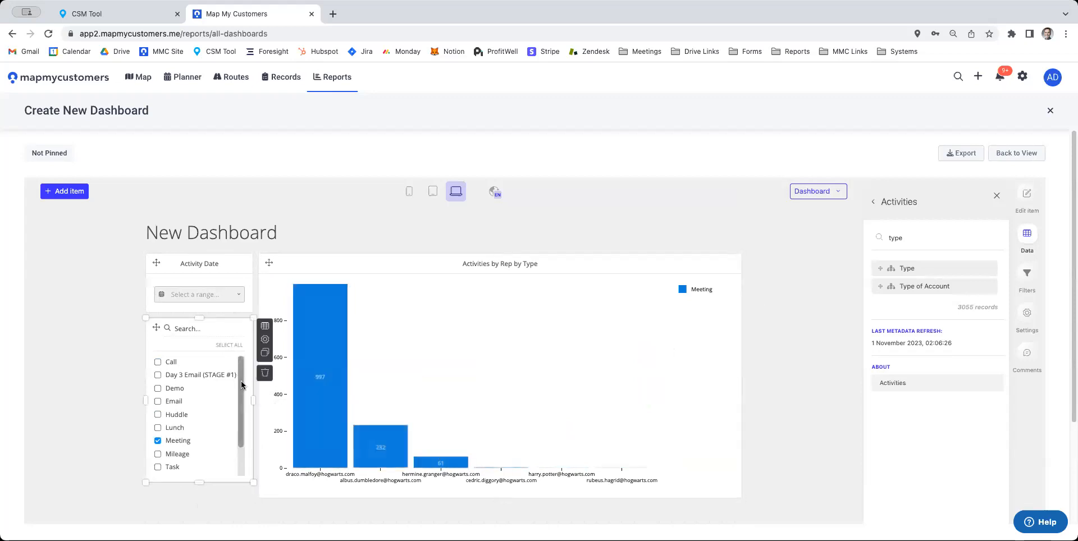
left_click(223, 346)
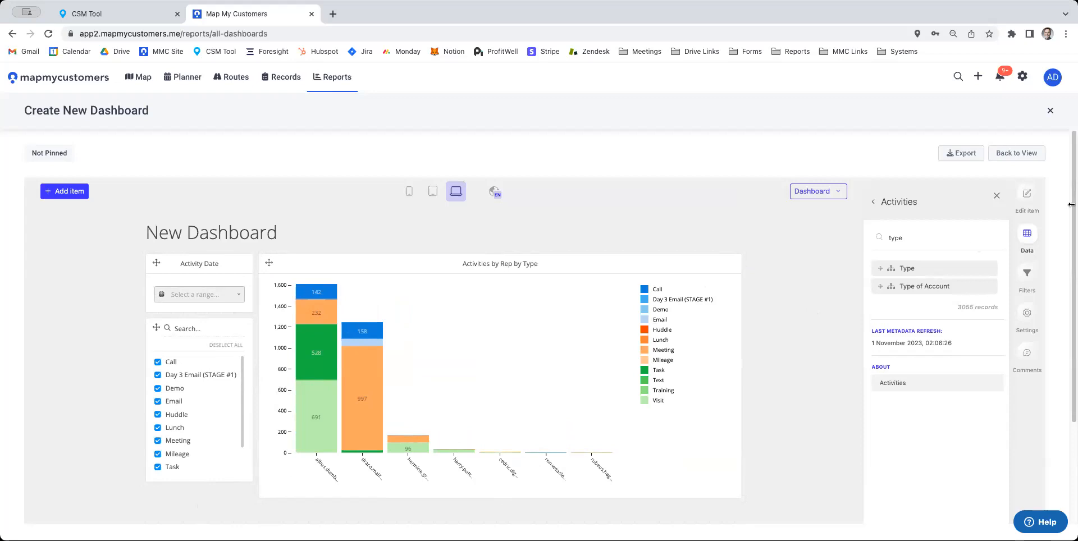
scroll(1071, 210, "down", 1)
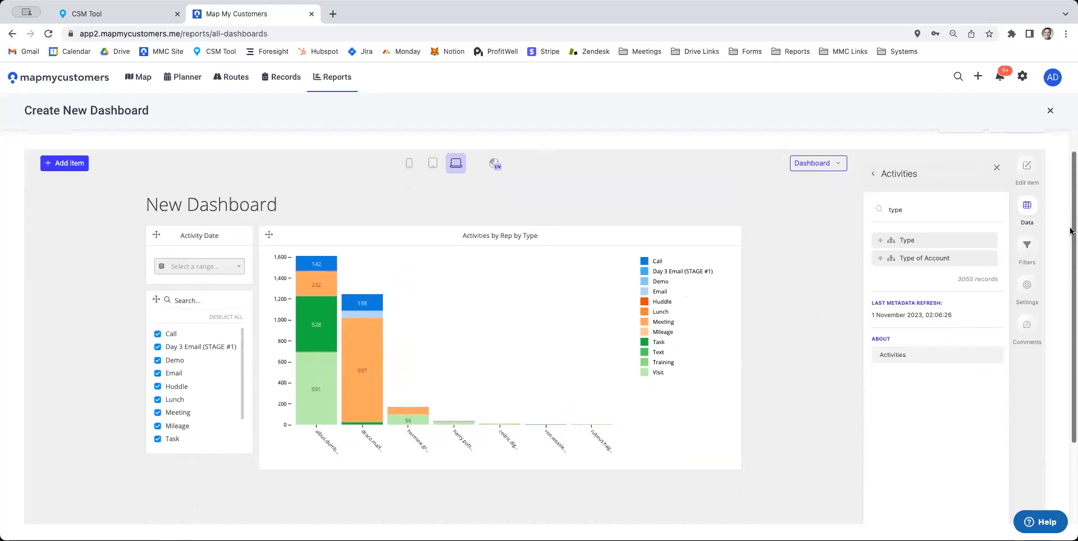
left_click_drag(199, 456, 199, 469)
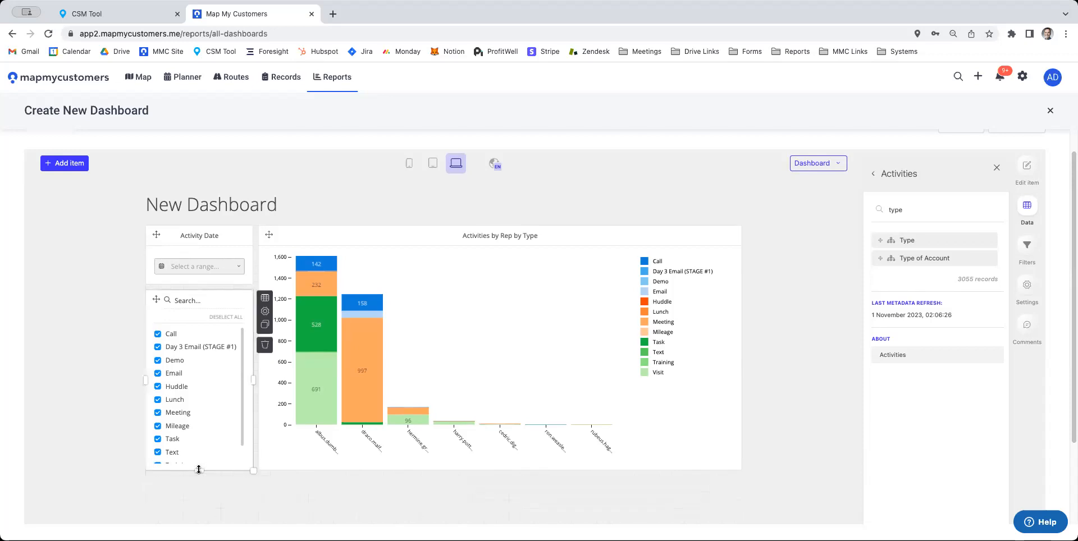
Step: Add a pivot table to the dashboard beneath the filters and the chart
left_click(67, 165)
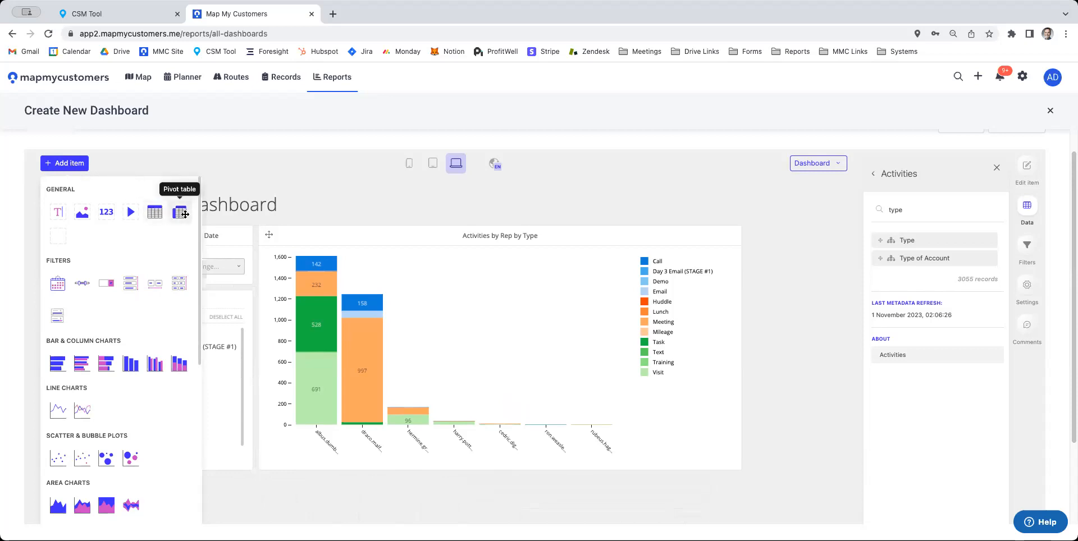
left_click(180, 213)
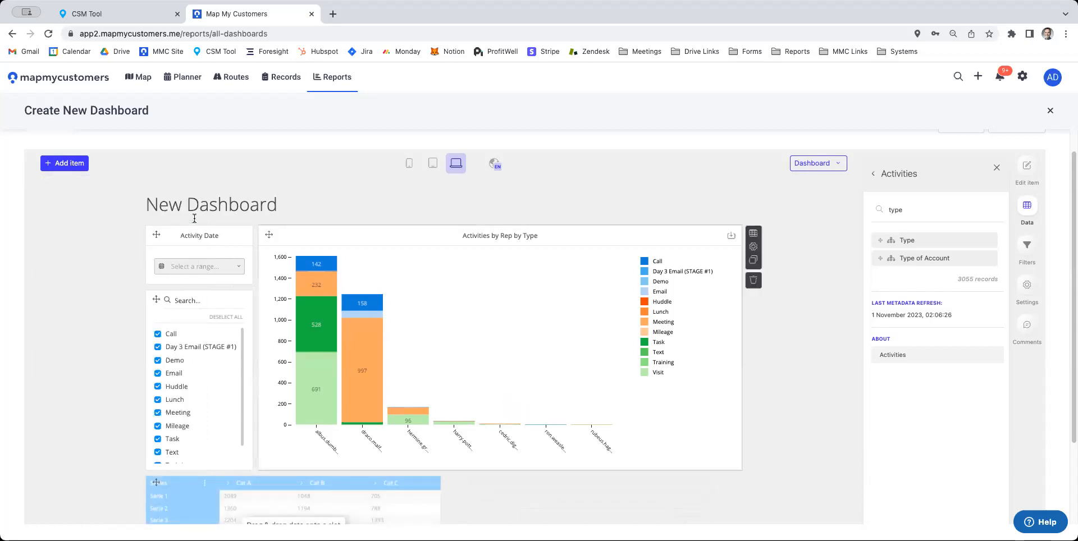
scroll(1071, 197, "down", 2)
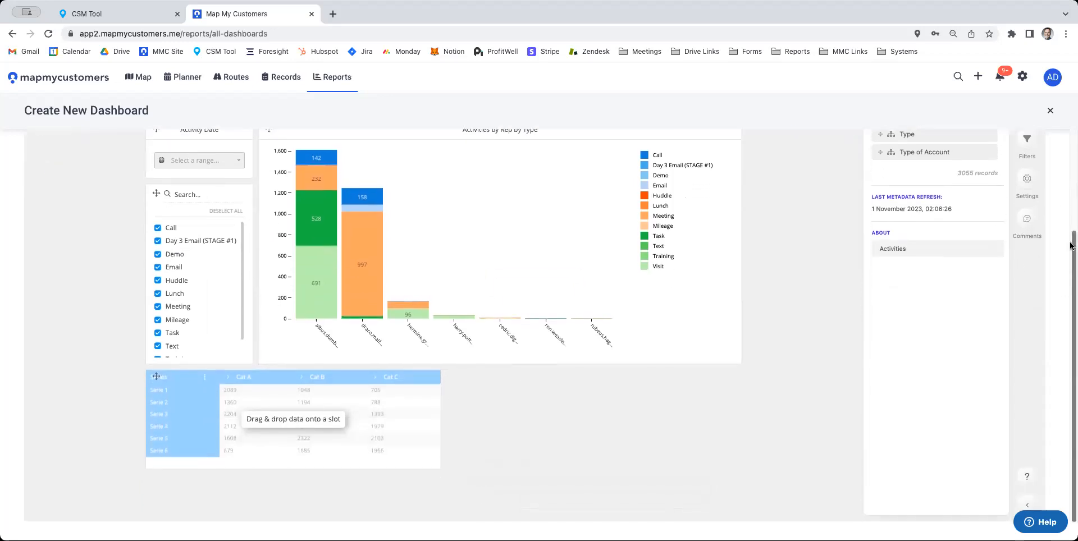
scroll(1070, 233, "up", 2)
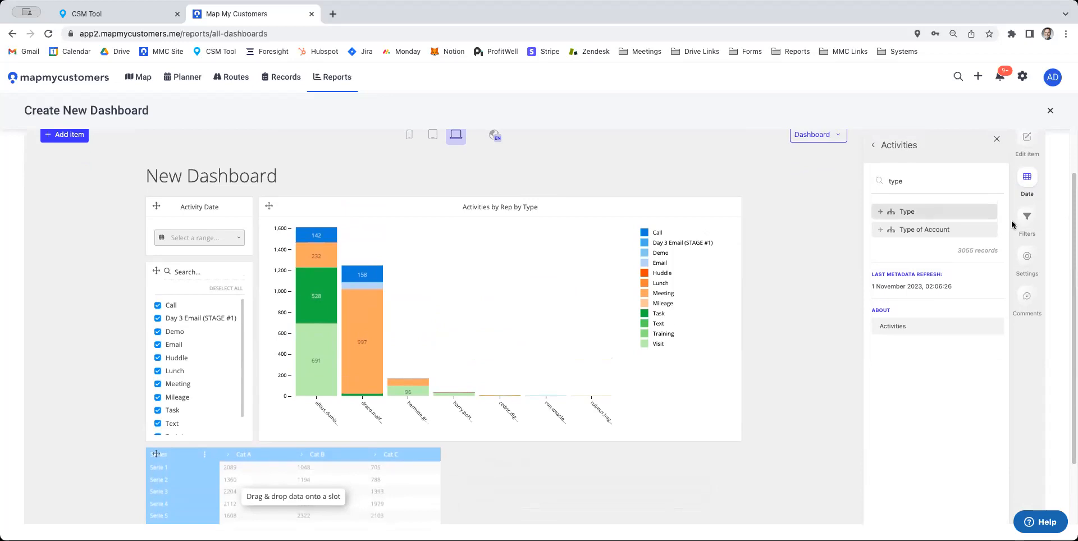
Step: Assign the Activities dataset's Owner column to the pivot table's rows and its Type column to the columns
scroll(932, 186, "down", 1)
left_click_drag(932, 174, 966, 132)
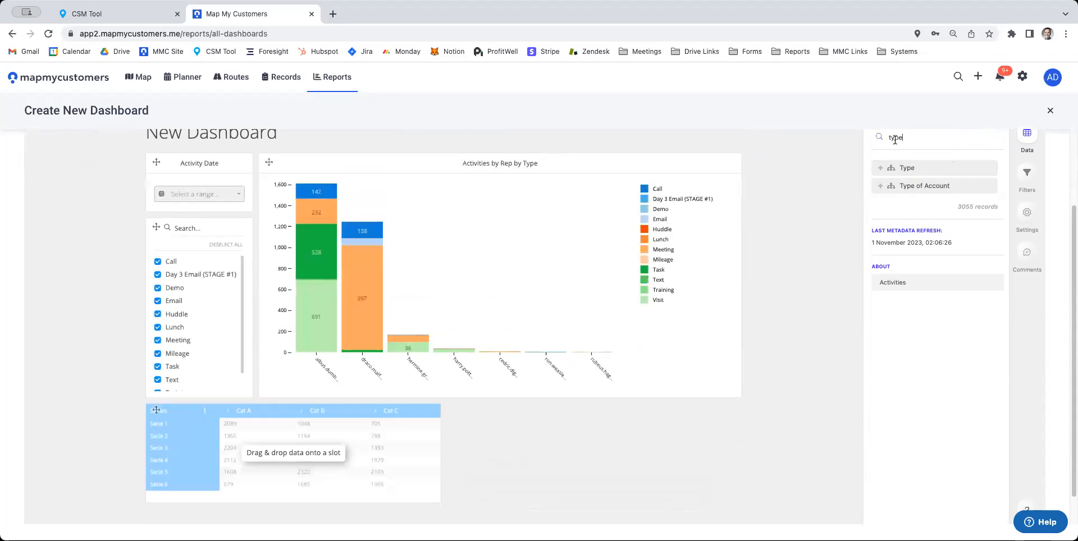
type("ow")
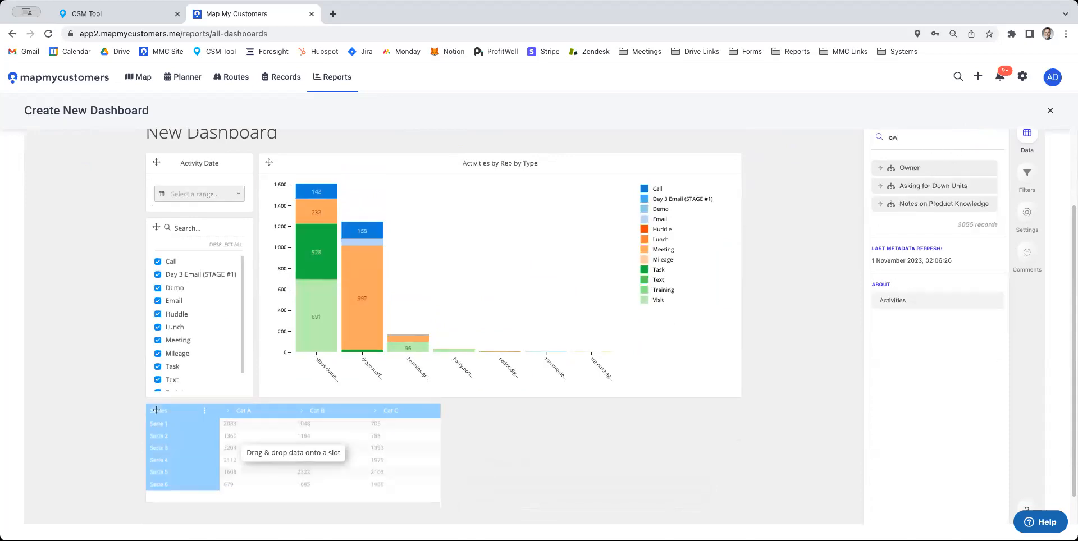
left_click_drag(904, 163, 162, 450)
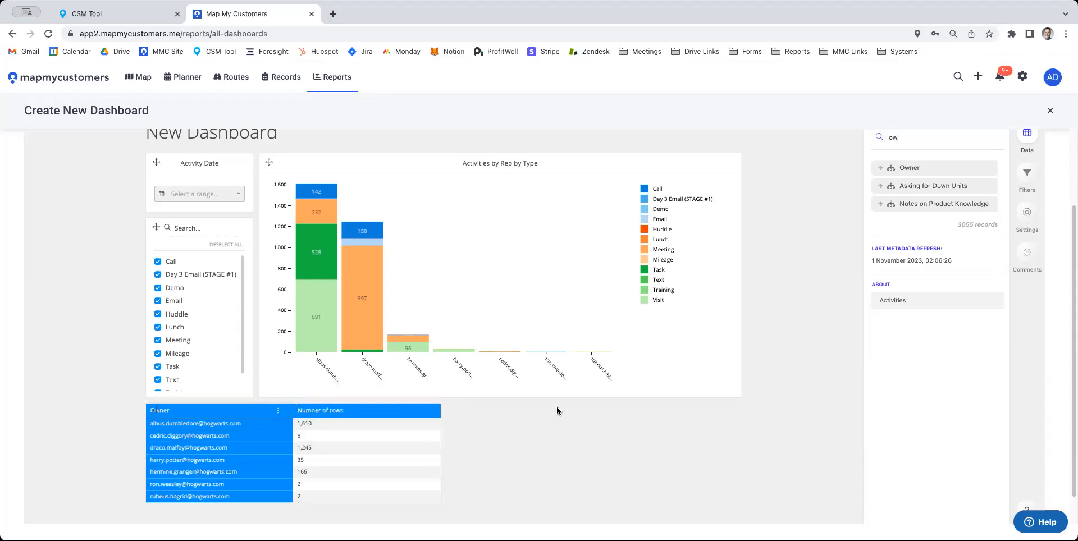
mouse_move(1073, 215)
left_mouse_down()
mouse_move(1072, 166)
mouse_move(1072, 206)
left_mouse_up()
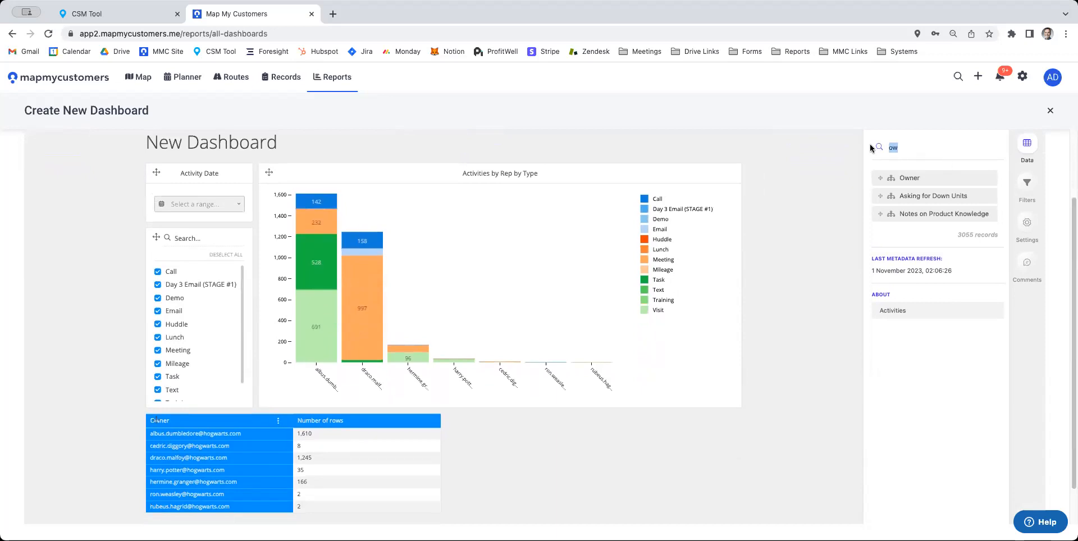
type("type")
left_click_drag(904, 178, 296, 425)
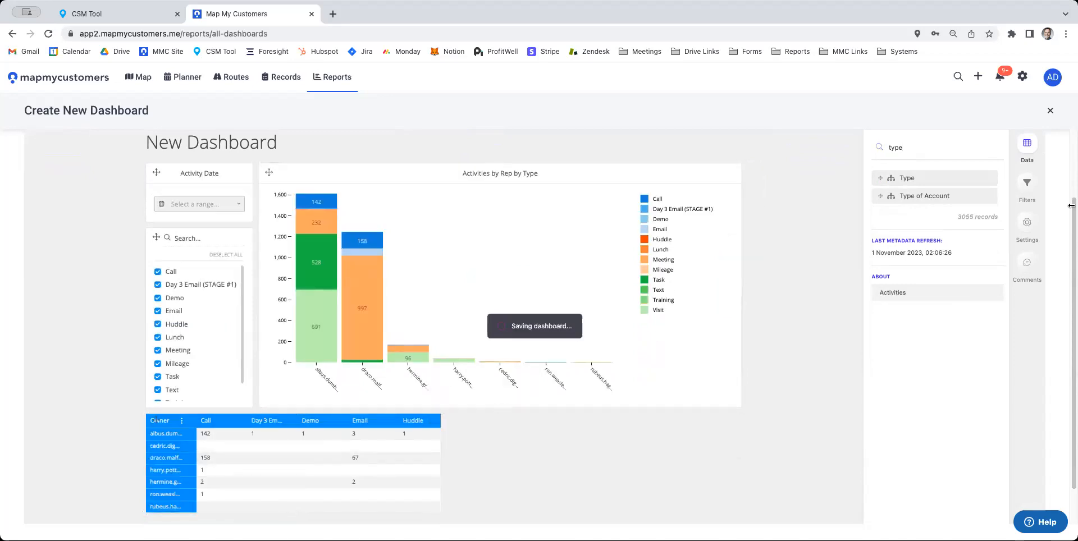
Step: Widen the pivot table to align with the chart's outer edge and fit its height closely around the owner rows
scroll(1072, 231, "down", 2)
left_click(414, 441)
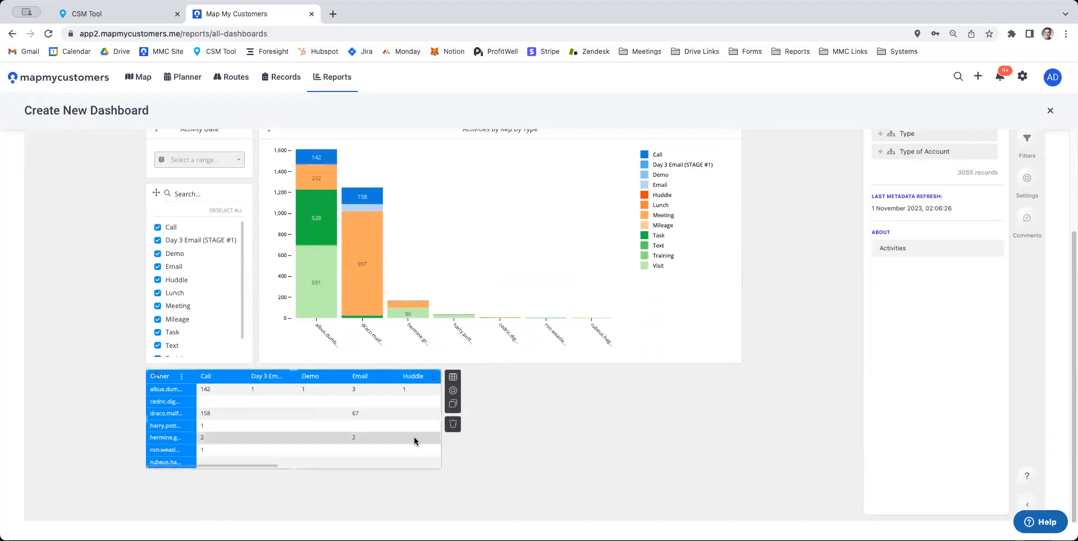
left_click_drag(440, 468, 554, 516)
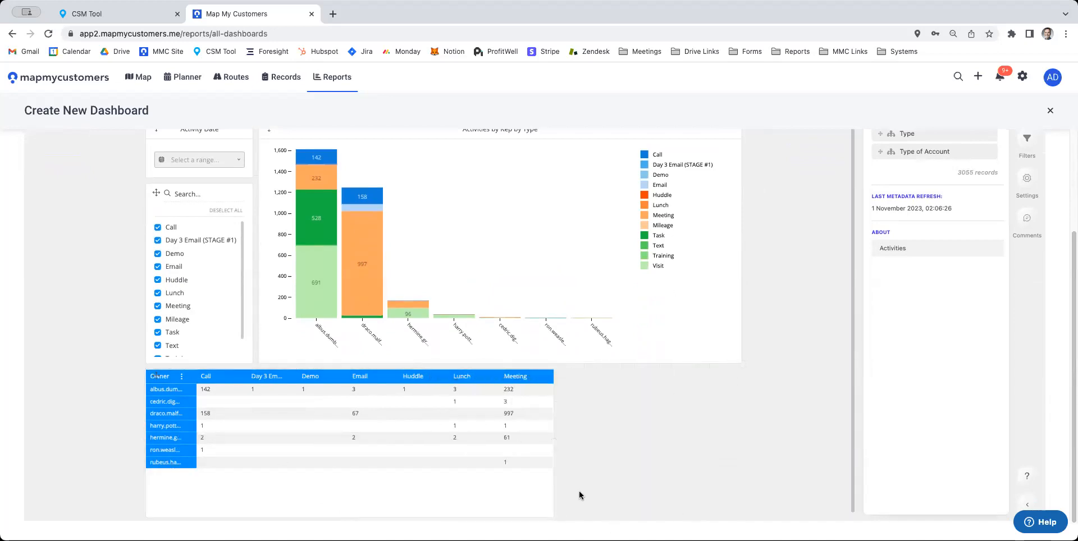
scroll(1072, 191, "up", 3)
scroll(1071, 191, "down", 3)
left_click(362, 509)
left_click_drag(350, 517, 349, 477)
left_click_drag(557, 424, 750, 432)
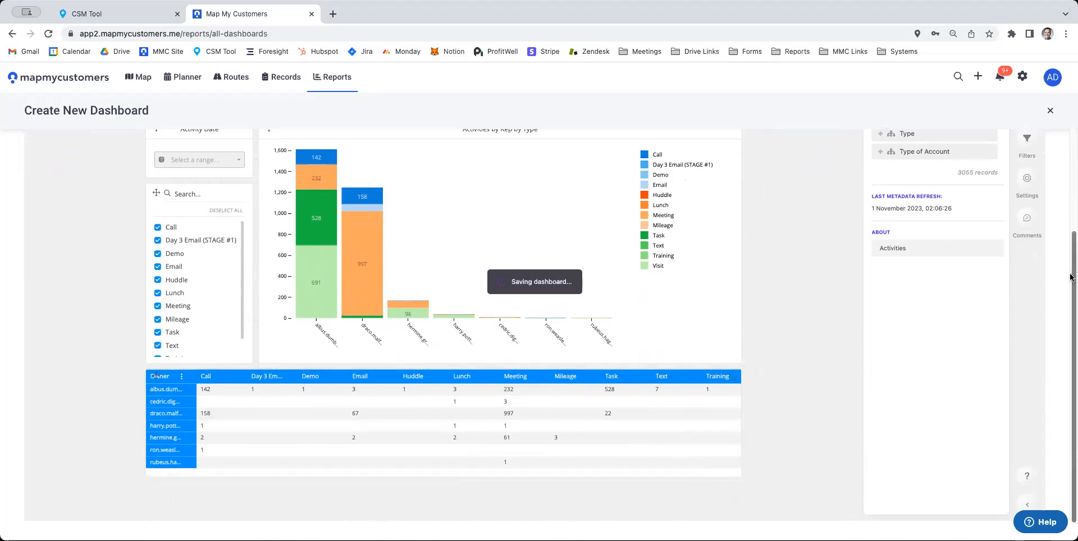
Step: Leave edit mode, reload the page, and open New Dashboard from the list of custom dashboards
left_click_drag(1073, 278, 1073, 173)
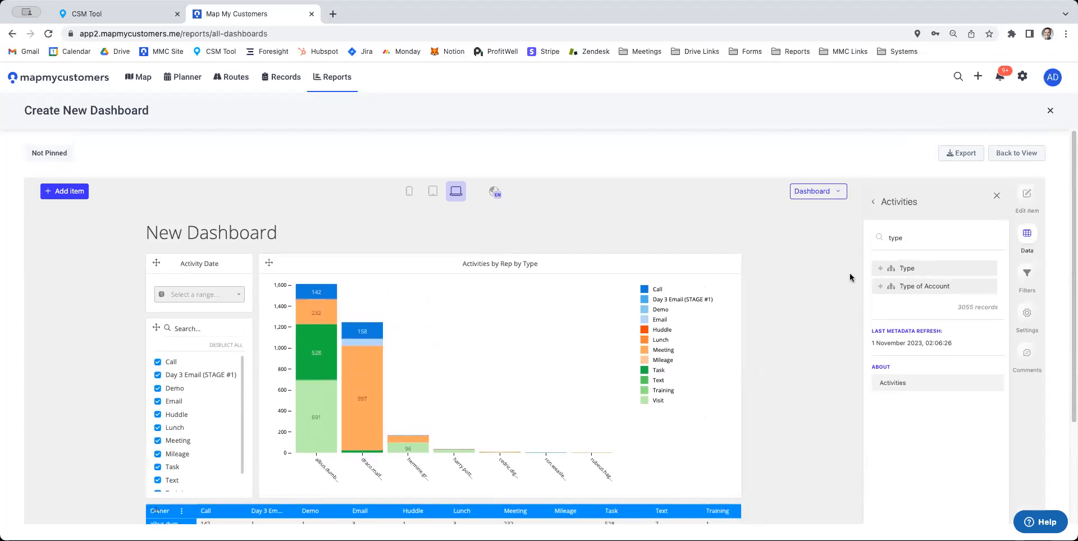
left_click(1003, 155)
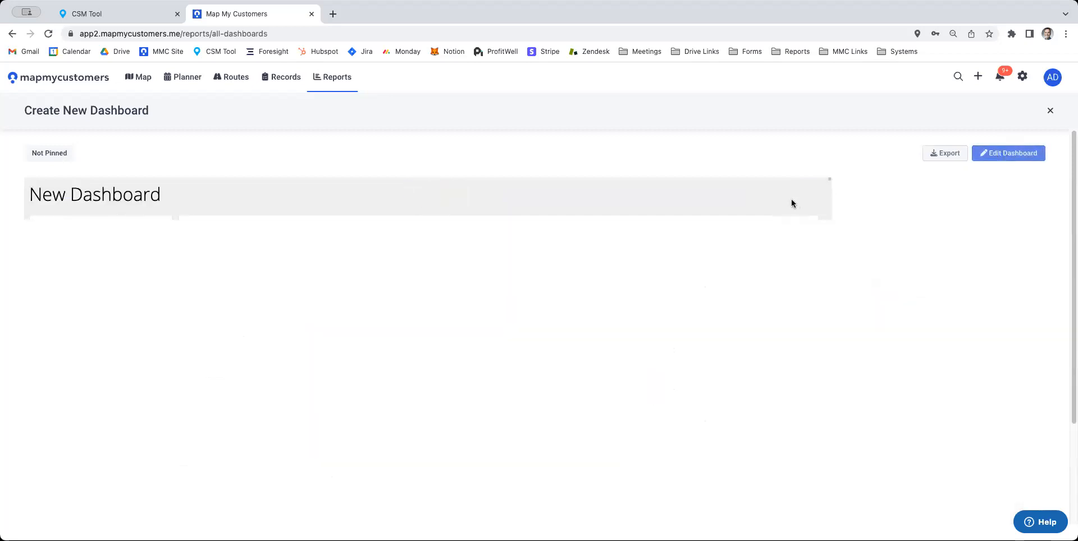
left_click(49, 35)
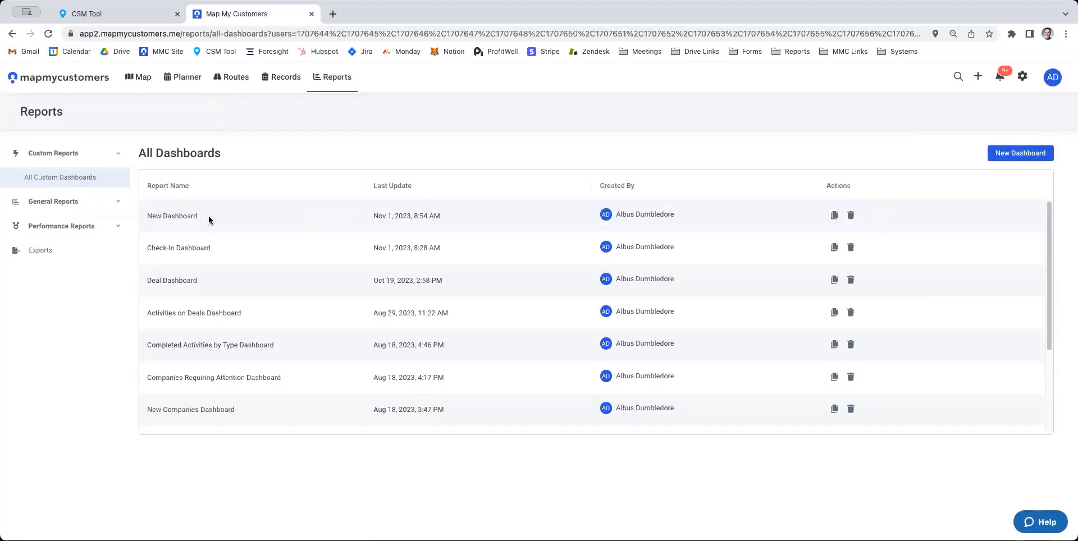
left_click(319, 214)
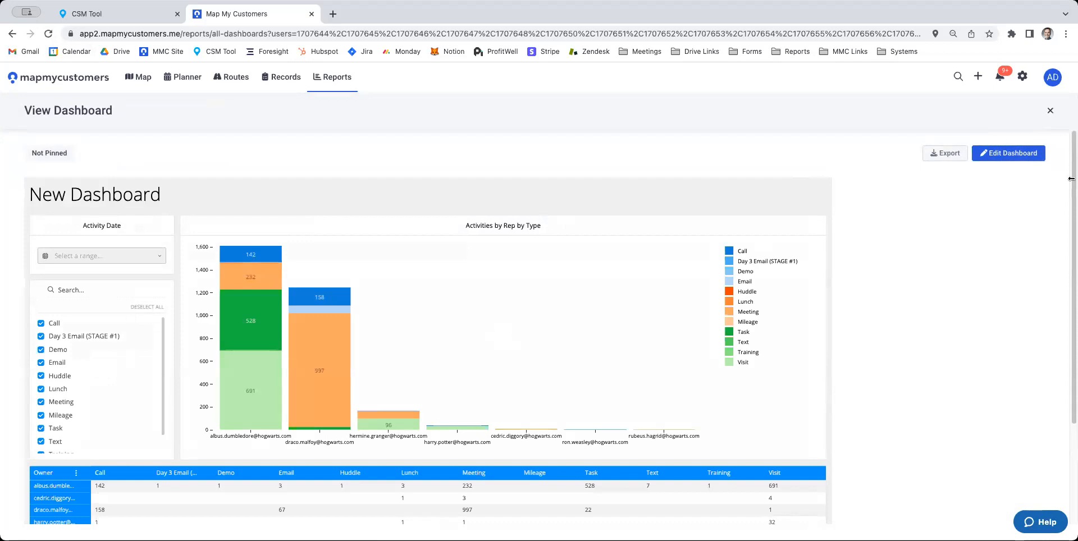
Step: Export New Dashboard and look over its chart and pivot table down to the last row
left_click(947, 153)
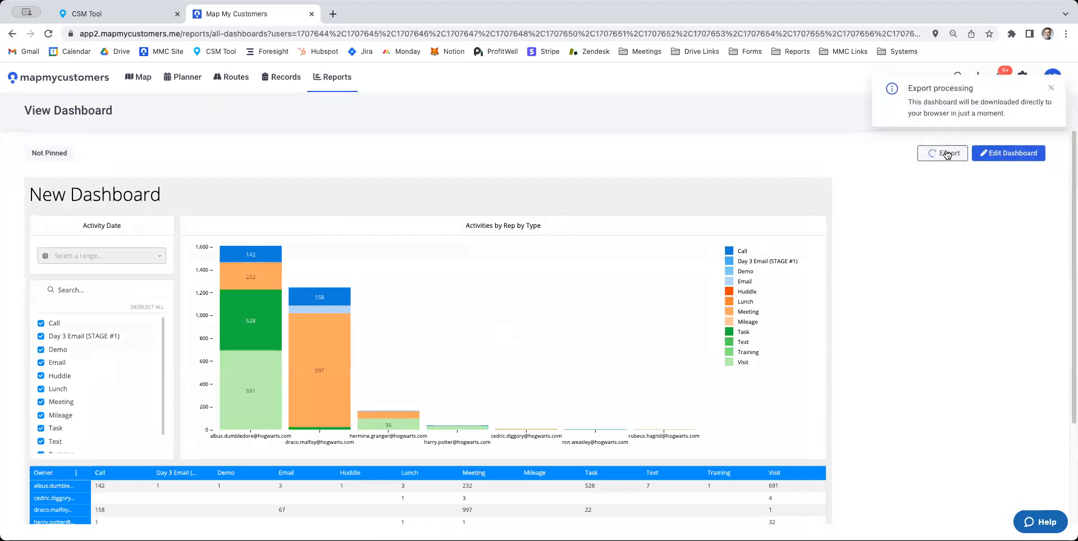
left_click_drag(1071, 155, 1071, 256)
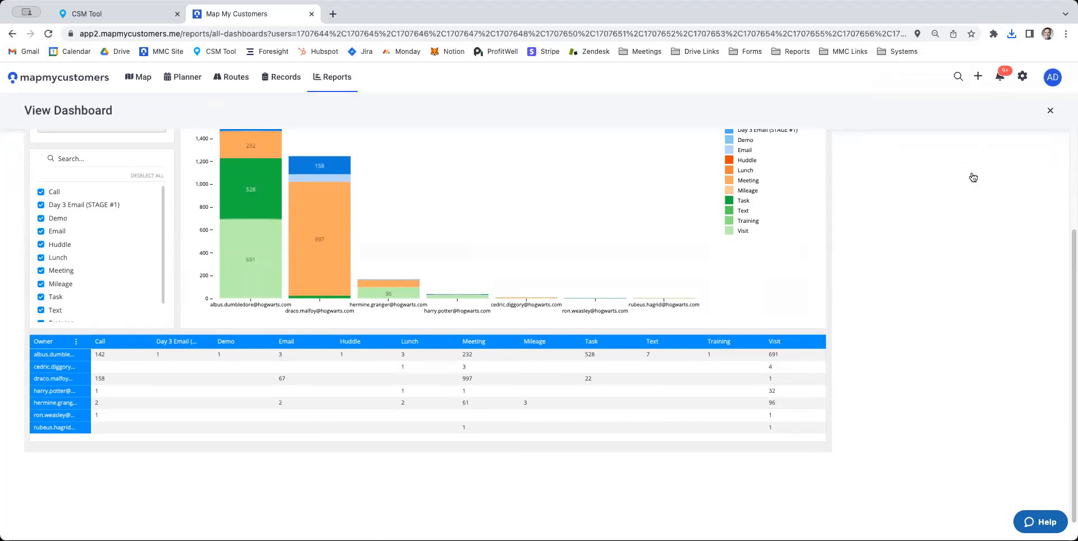
left_click_drag(1068, 284, 1068, 156)
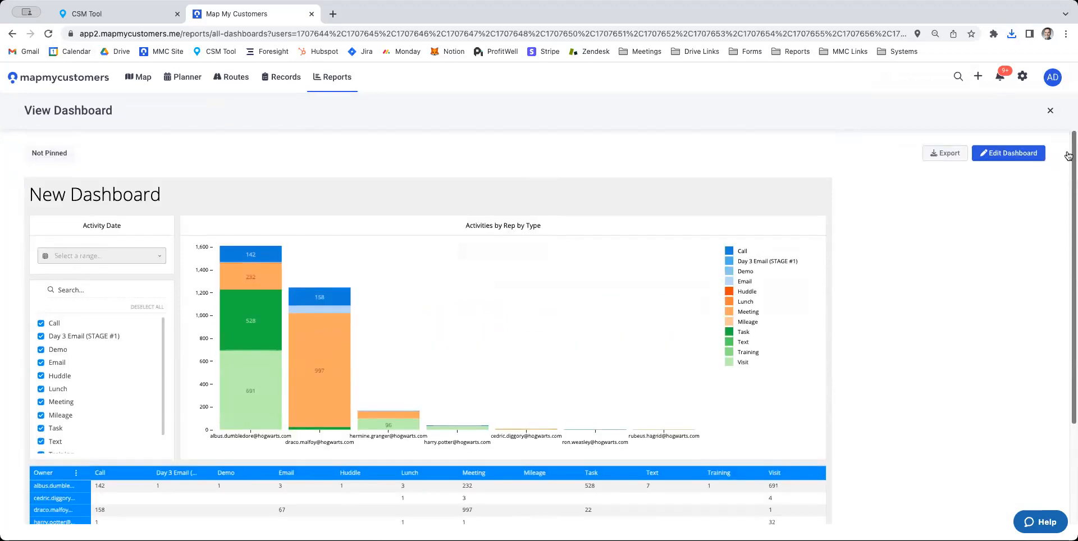
Step: Open the dashboard for editing, switch to the mobile layout, and review how the chart, filters and pivot table stack
left_click(1008, 153)
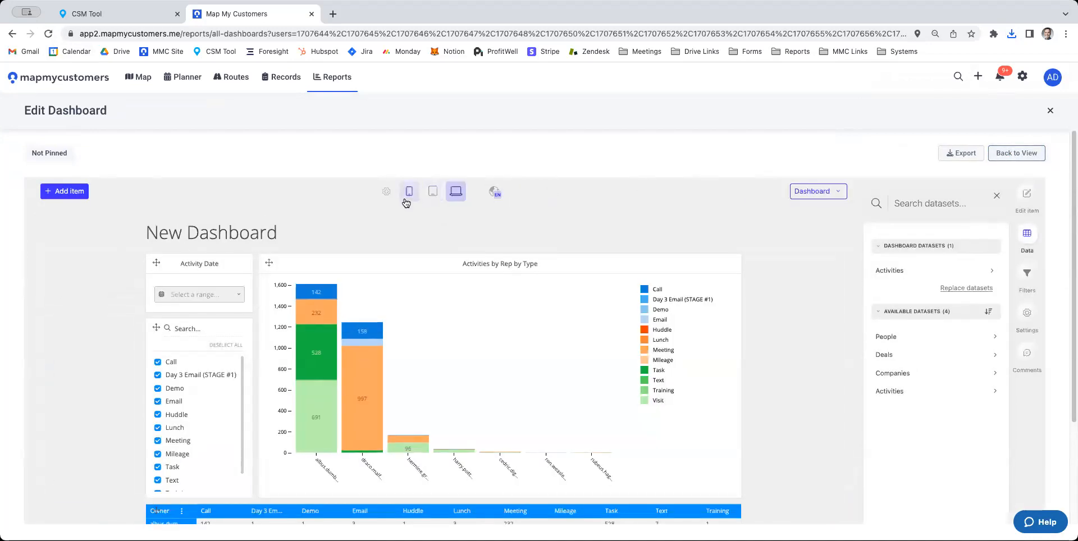
left_click(408, 200)
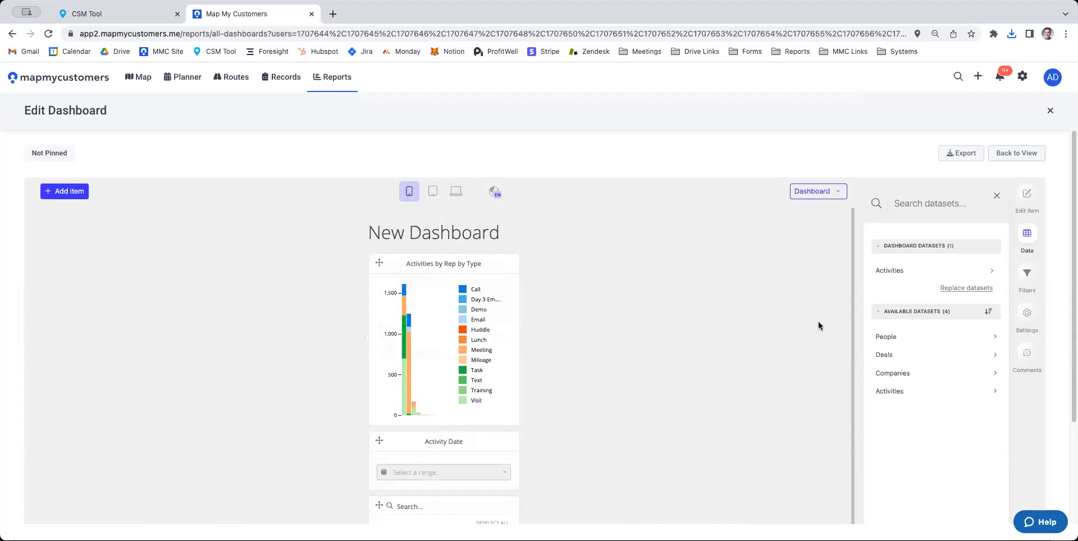
scroll(850, 362, "down", 1)
left_click_drag(851, 362, 845, 422)
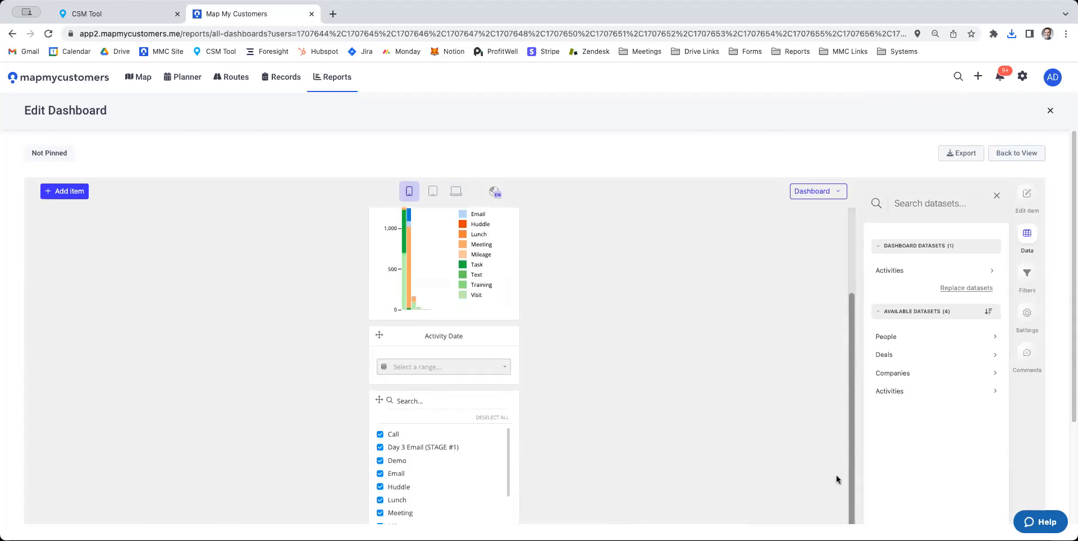
scroll(1071, 272, "down", 3)
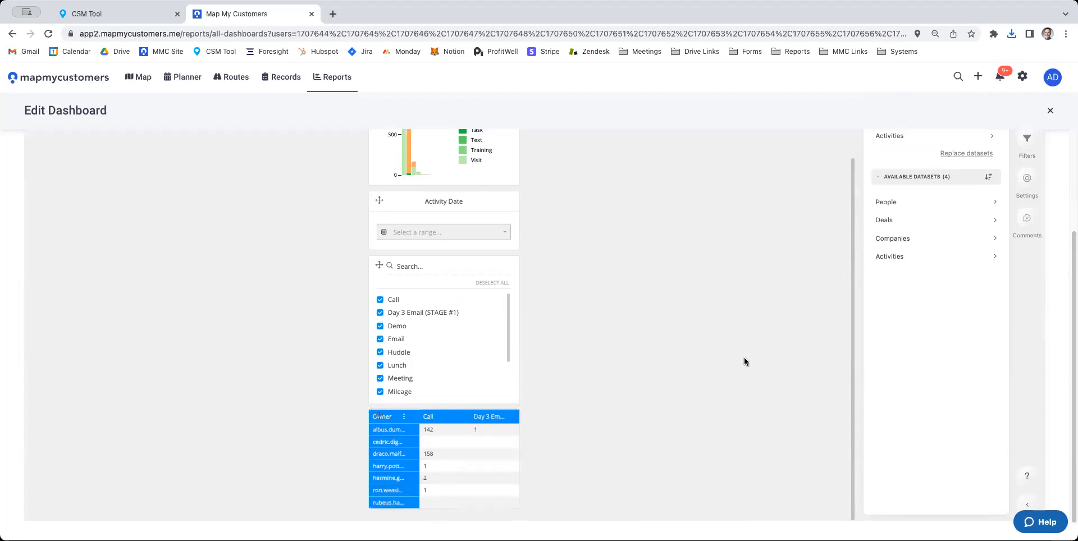
left_click_drag(851, 294, 857, 157)
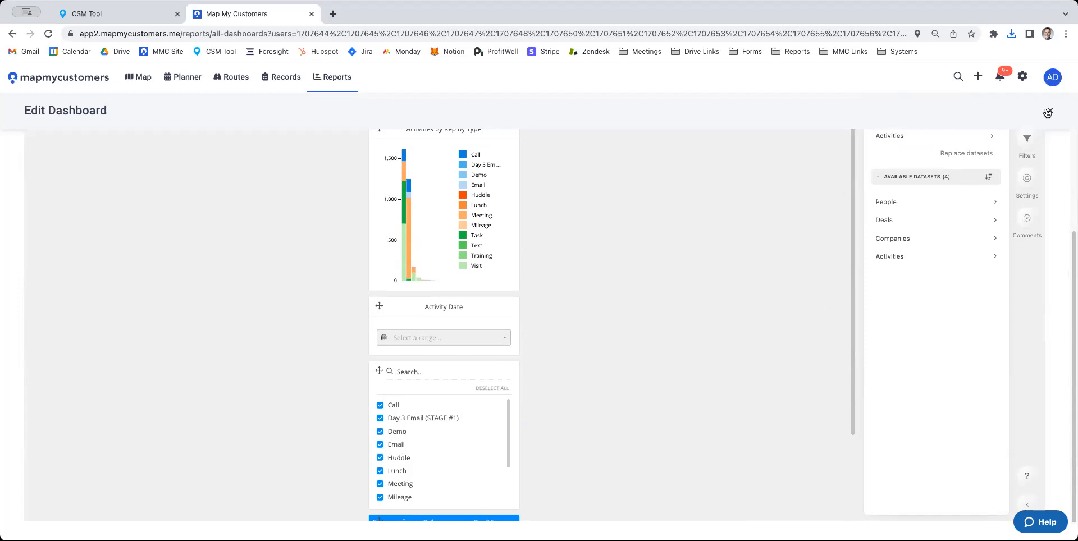
Step: Close the dashboard editor and reopen New Dashboard in view mode from the dashboard list
left_click(1050, 112)
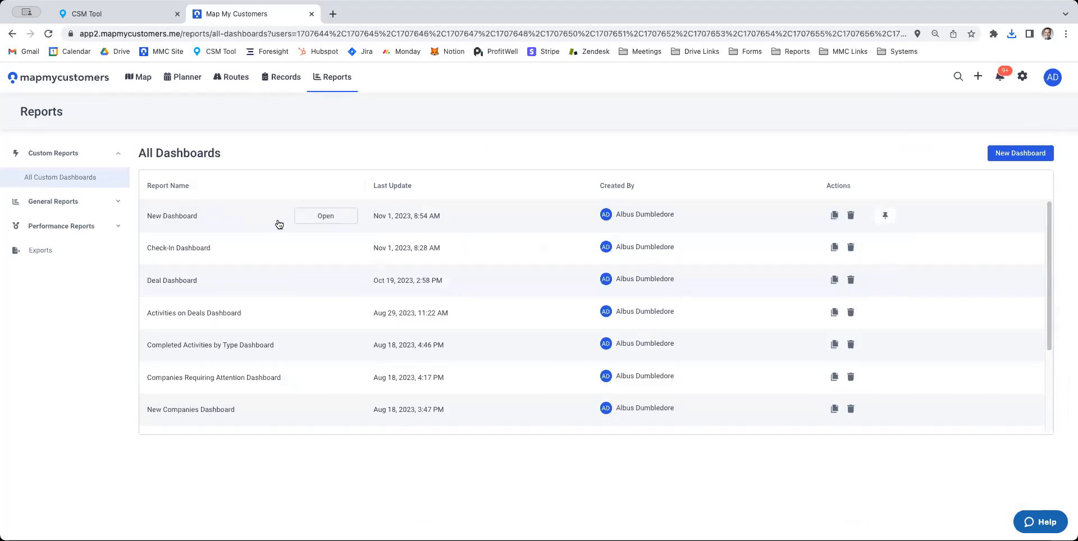
left_click(320, 219)
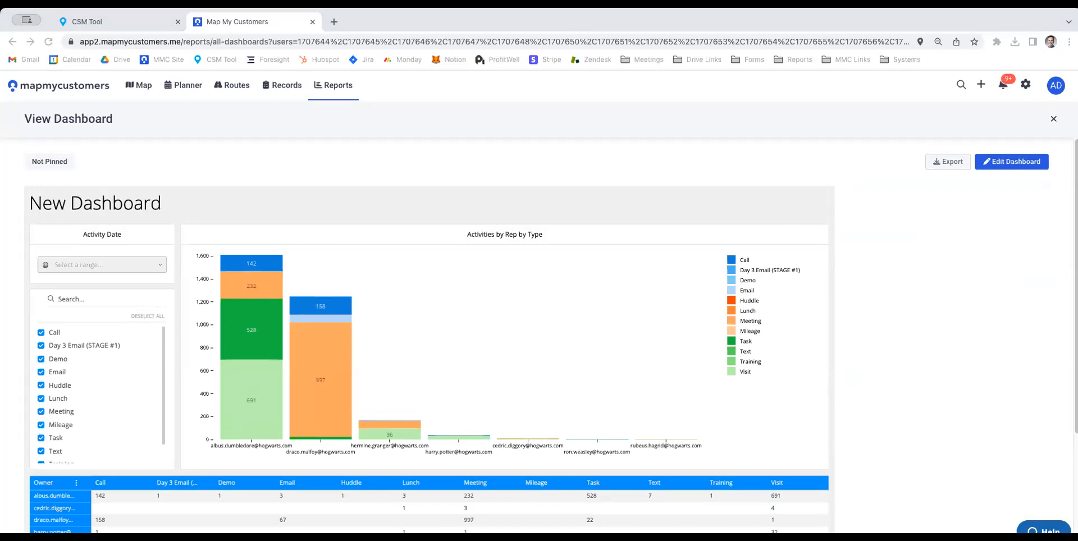
left_click(888, 496)
left_click(849, 499)
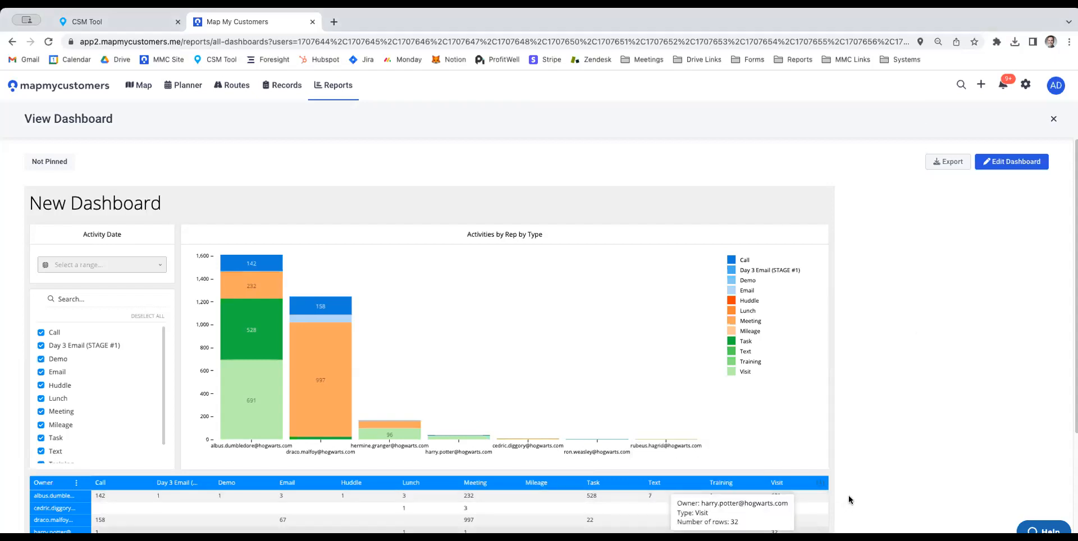